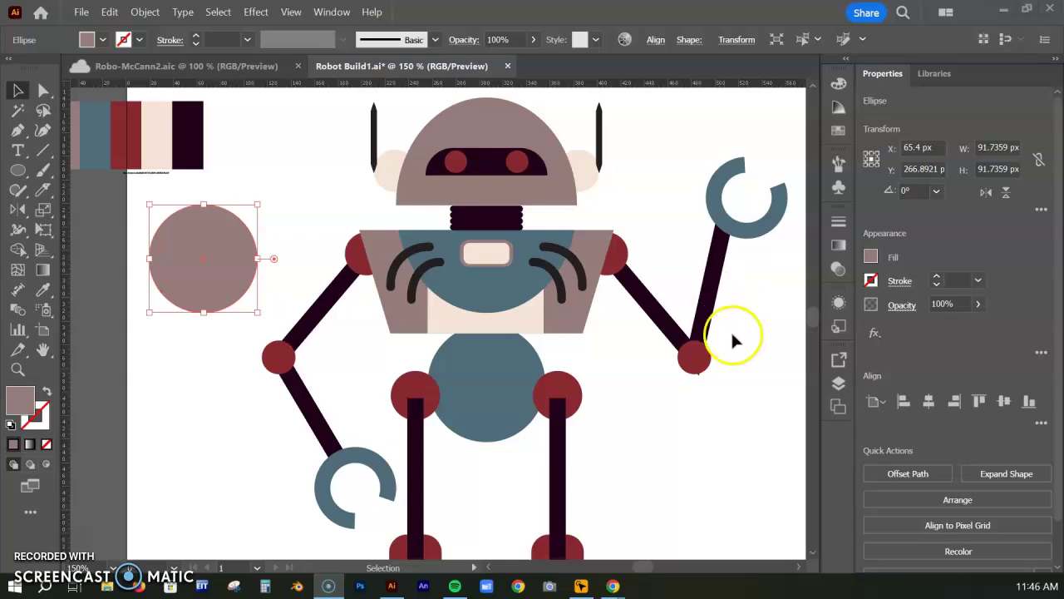
Step: Duplicate the robot layer, hide and lock the copy, and make the original robot layer active
{"action": "left_click", "coordinate": [837, 385]}
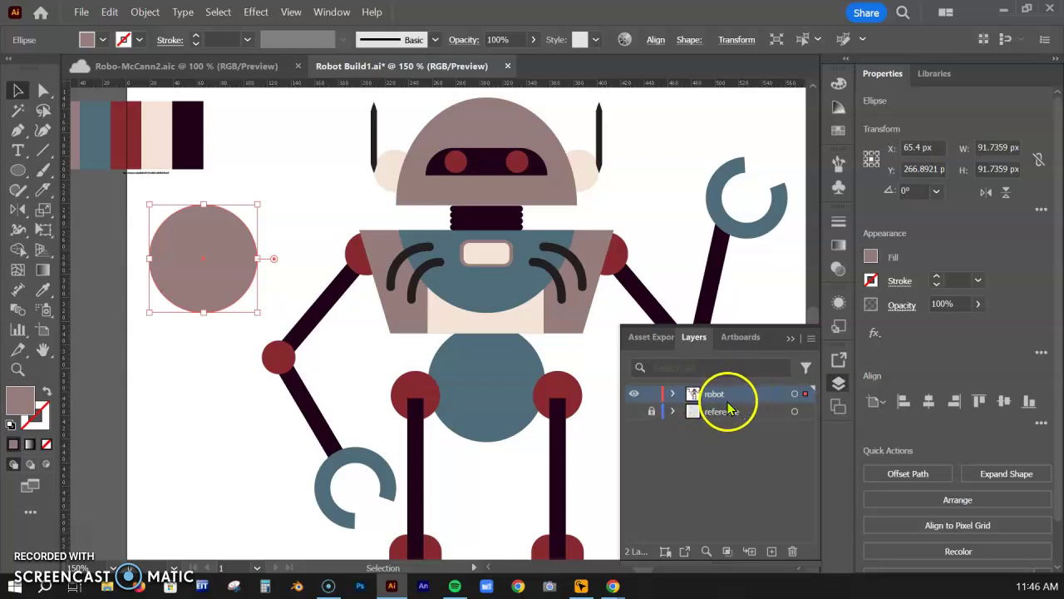
{"action": "left_click", "coordinate": [810, 339]}
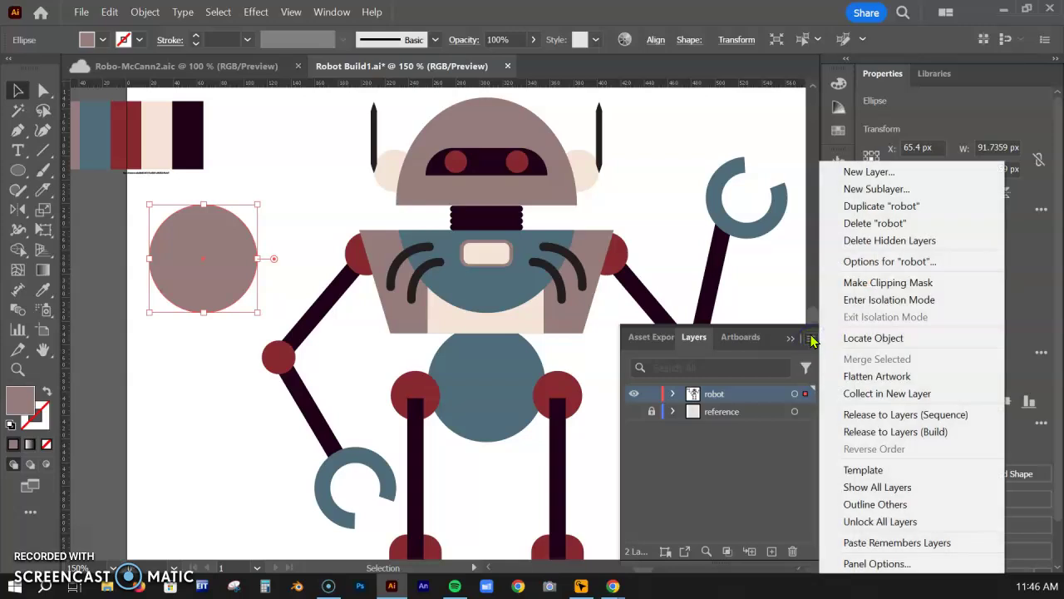
{"action": "left_click", "coordinate": [856, 214]}
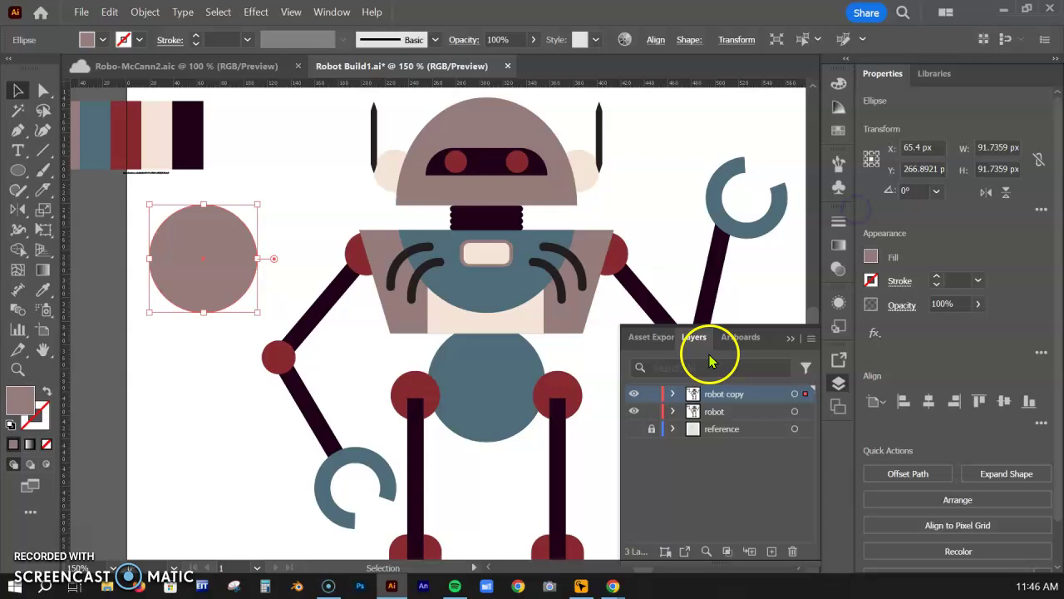
{"action": "left_click", "coordinate": [633, 395]}
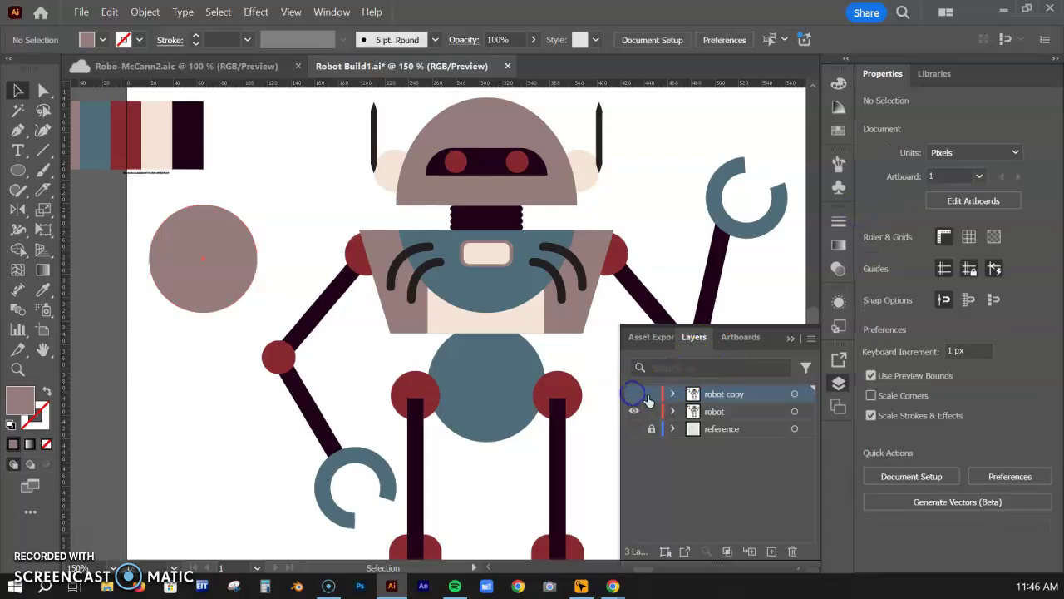
{"action": "left_click", "coordinate": [720, 414]}
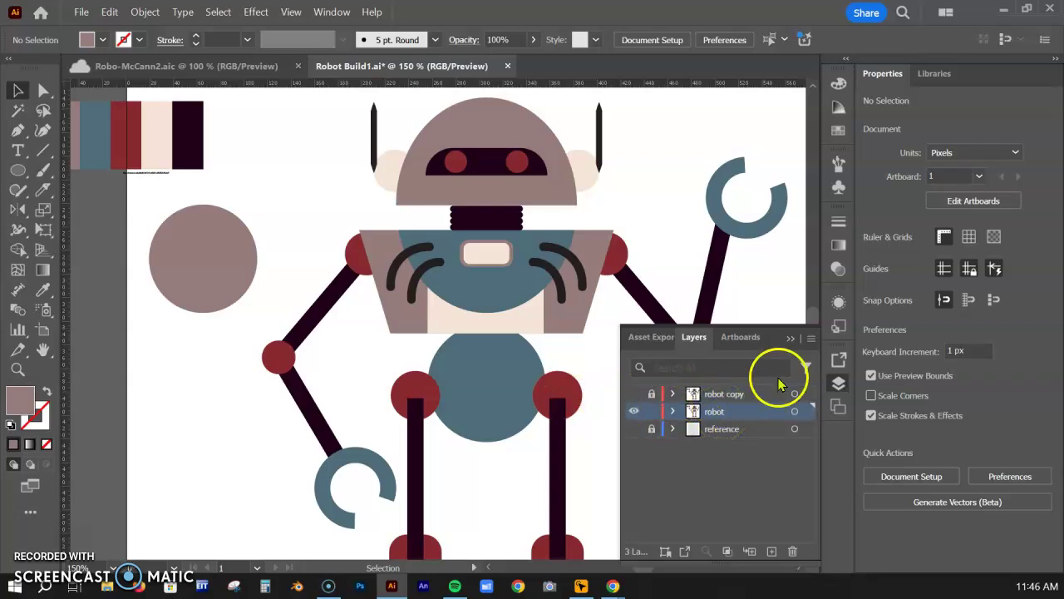
{"action": "left_click", "coordinate": [838, 382]}
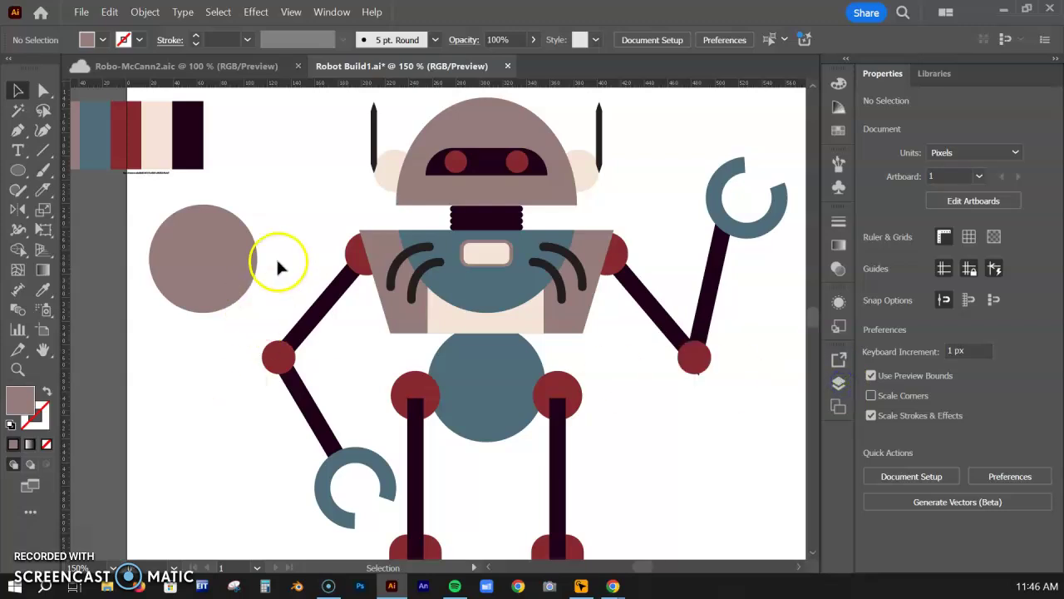
Step: Move the mauve circle to about X 52 px, Y 281 px and place a duplicate about 10 px up and to the right
{"action": "scroll", "coordinate": [286, 264], "scroll_direction": "left", "scroll_amount": 3}
{"action": "left_click_drag", "start_coordinate": [318, 247], "coordinate": [306, 267]}
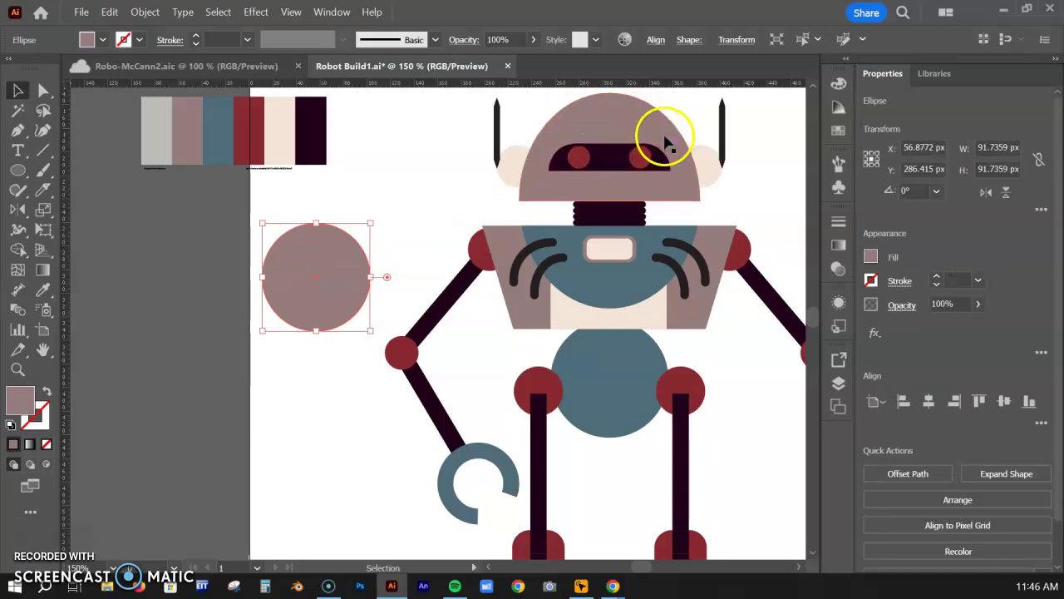
{"action": "left_click_drag", "start_coordinate": [339, 260], "coordinate": [333, 254]}
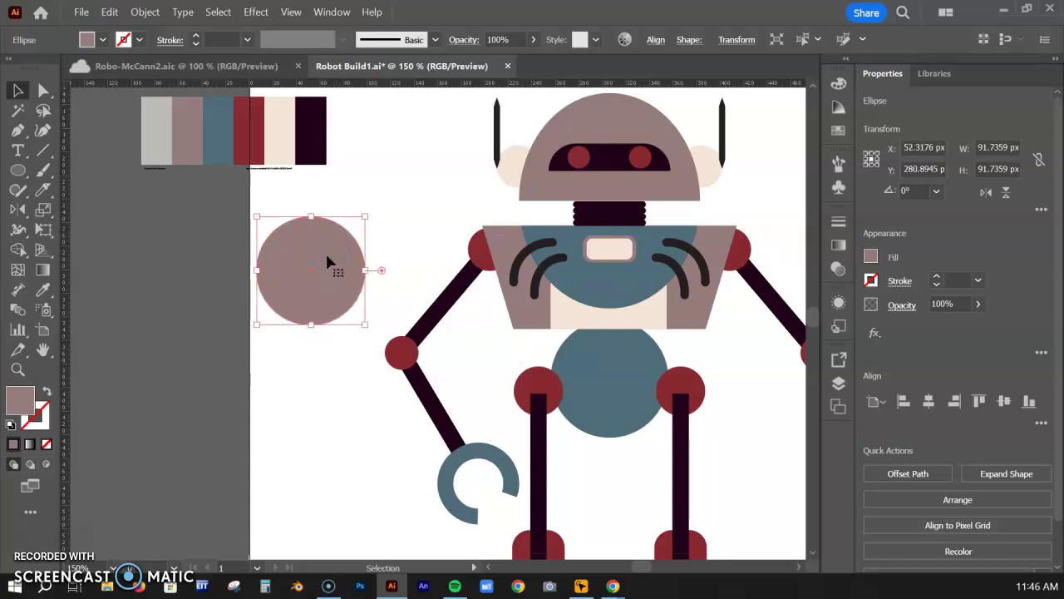
{"action": "mouse_move", "coordinate": [328, 258]}
{"action": "left_mouse_down"}
{"action": "mouse_move", "coordinate": [327, 273]}
{"action": "mouse_move", "coordinate": [349, 264]}
{"action": "mouse_move", "coordinate": [348, 275]}
{"action": "mouse_move", "coordinate": [326, 273]}
{"action": "mouse_move", "coordinate": [349, 233]}
{"action": "mouse_move", "coordinate": [340, 246]}
{"action": "left_mouse_up"}
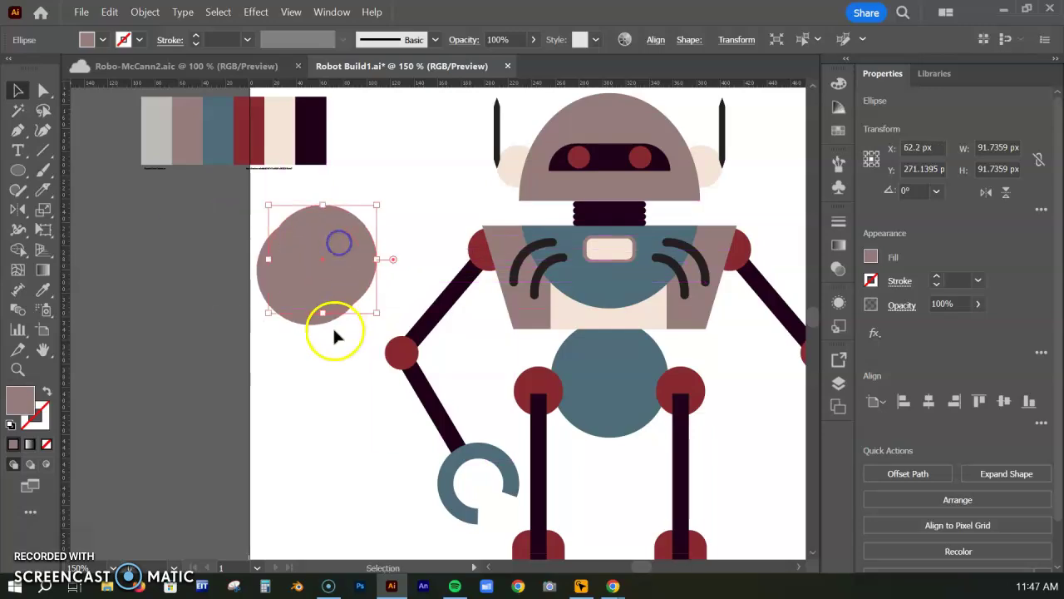
Step: Select both overlapping mauve circles and separate the lower-left crescent as its own shape with Shape Builder
{"action": "left_click_drag", "start_coordinate": [330, 359], "coordinate": [394, 406]}
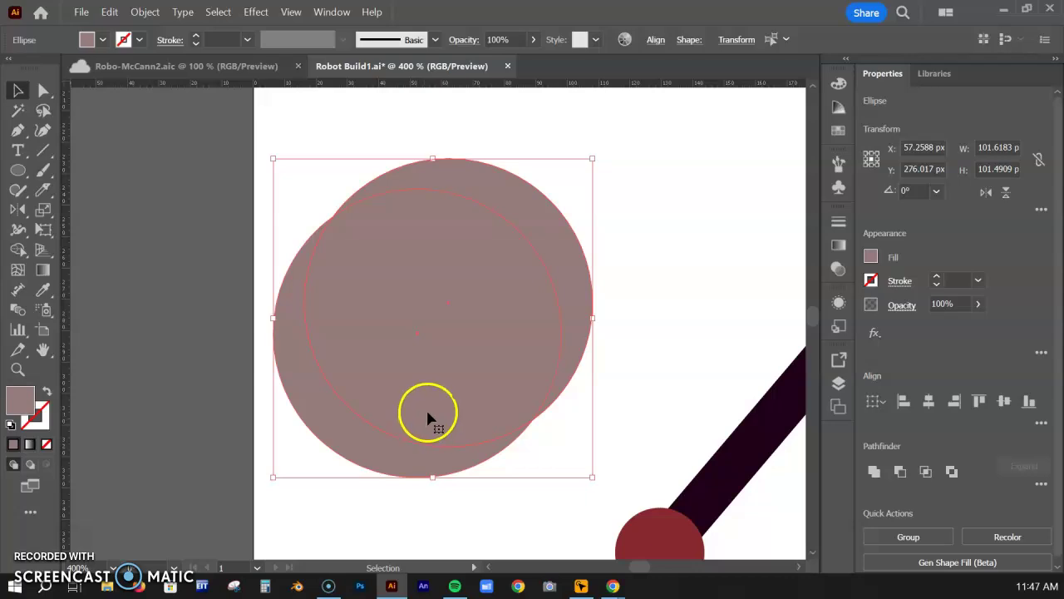
{"action": "left_click", "coordinate": [18, 250]}
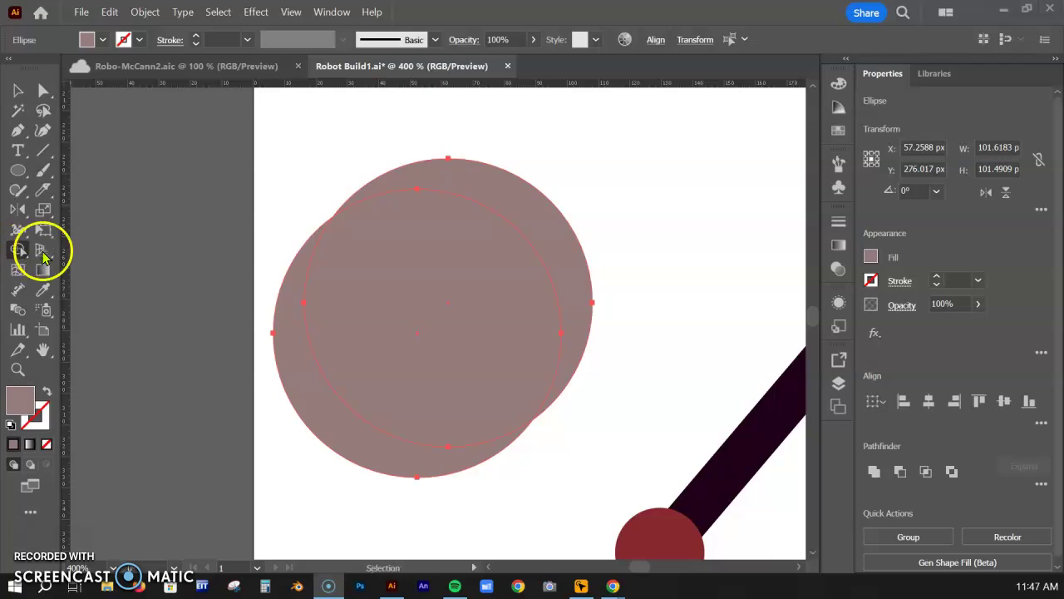
{"action": "left_click", "coordinate": [339, 421]}
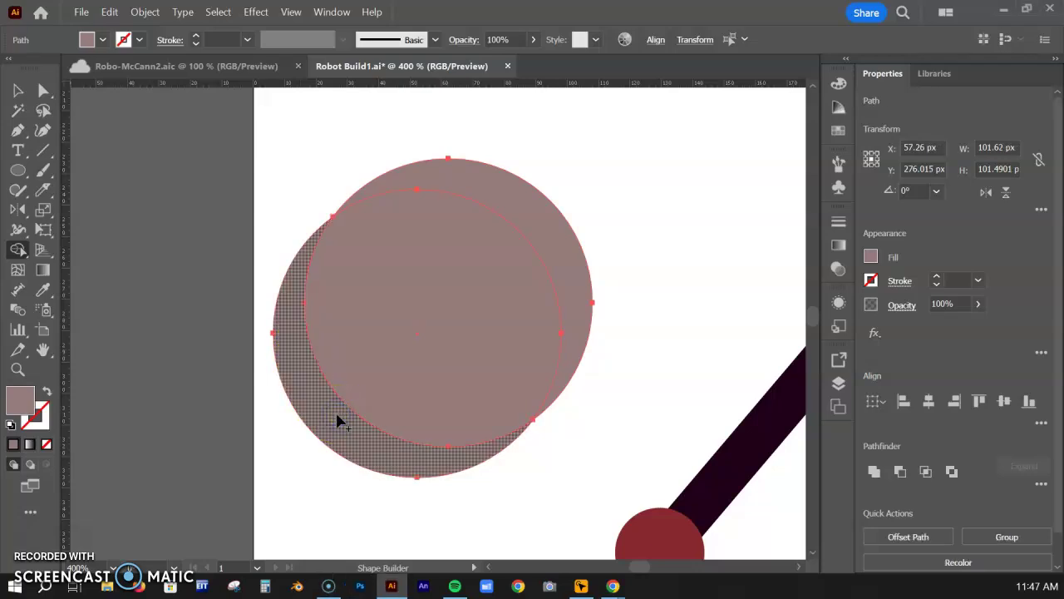
{"action": "left_click", "coordinate": [17, 89]}
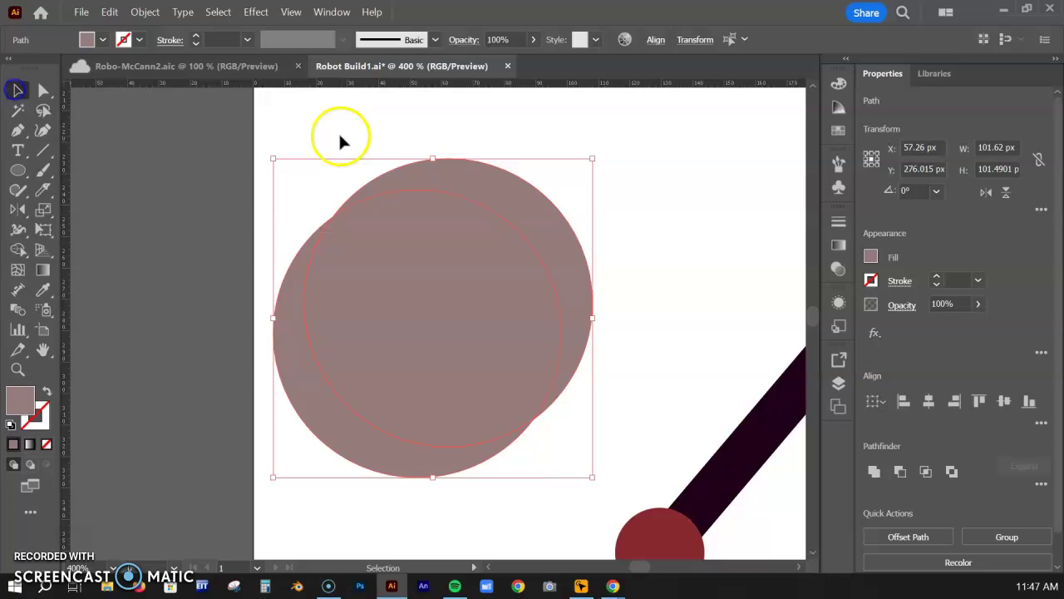
Step: Delete the excess piece of the offset circle at the upper right, keeping the remaining pieces in place
{"action": "left_click", "coordinate": [640, 213]}
{"action": "left_click_drag", "start_coordinate": [561, 241], "coordinate": [717, 212]}
{"action": "key", "text": "Delete"}
{"action": "left_click_drag", "start_coordinate": [422, 395], "coordinate": [454, 360]}
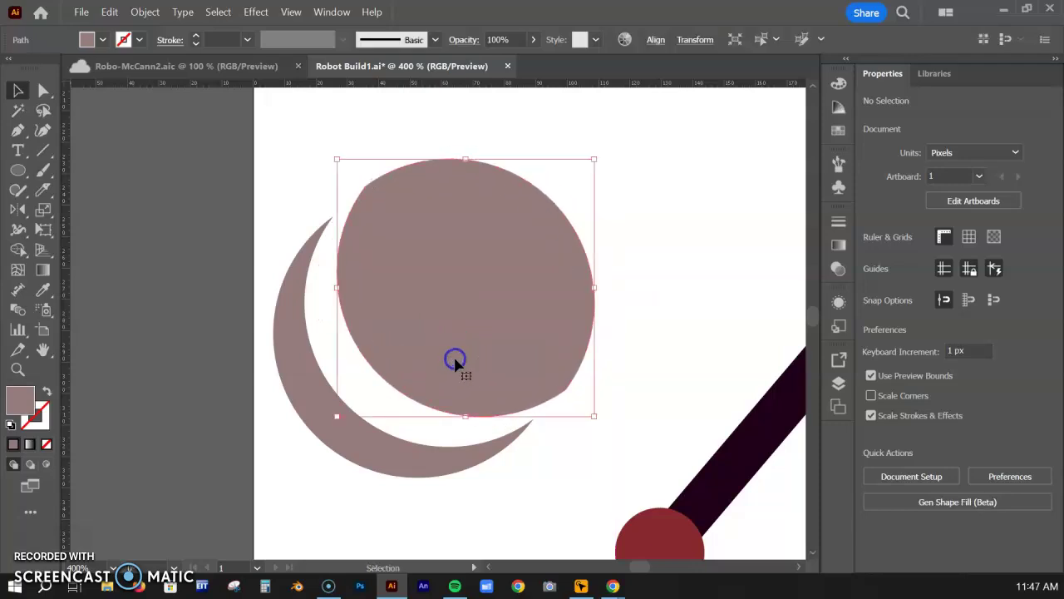
{"action": "key", "text": "ctrl+z"}
Step: Fill the lower-left crescent of the mauve circle with the next darker mauve shade from the Color Guide
{"action": "left_click", "coordinate": [617, 337]}
{"action": "left_click", "coordinate": [400, 453]}
{"action": "left_click", "coordinate": [390, 456]}
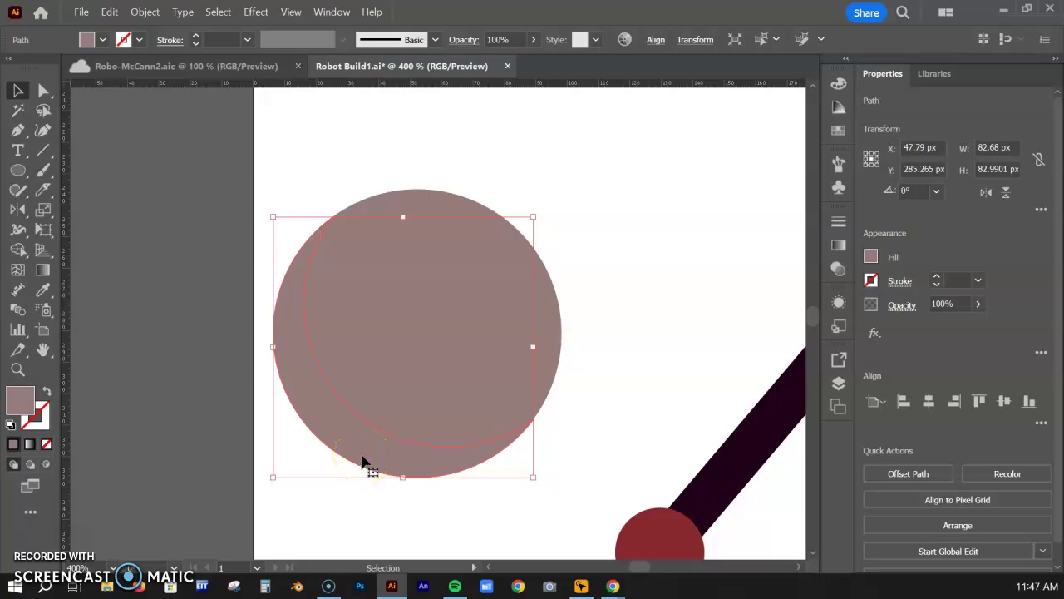
{"action": "double_click", "coordinate": [23, 403]}
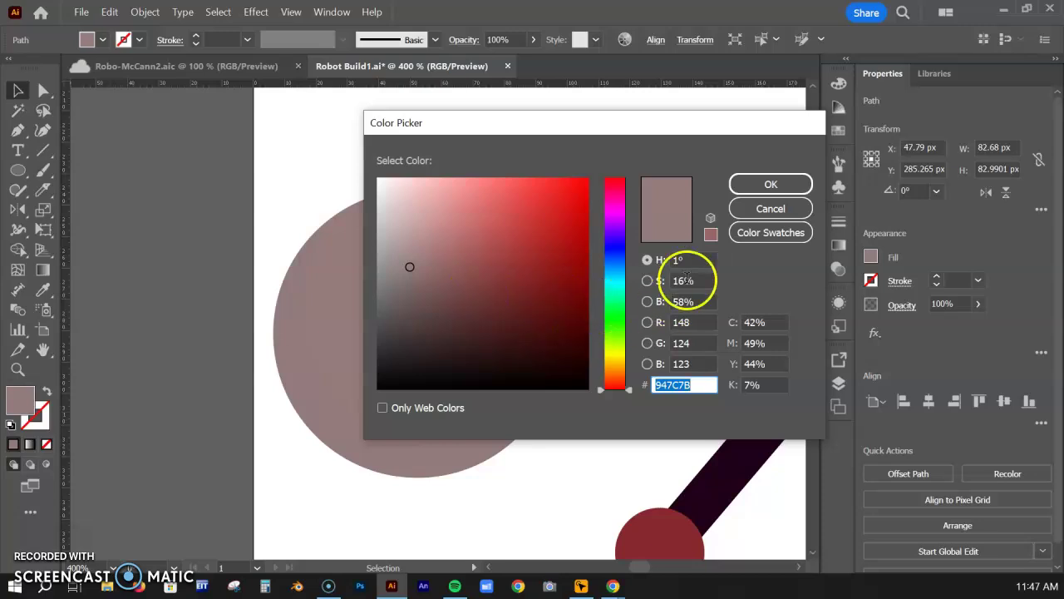
{"action": "left_click", "coordinate": [787, 207]}
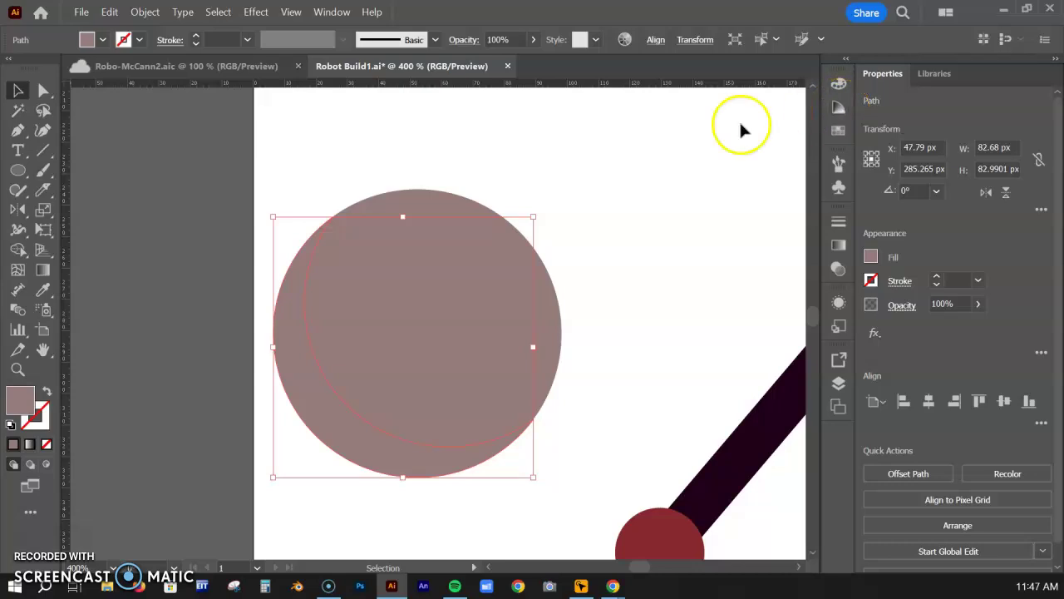
{"action": "left_click", "coordinate": [333, 11]}
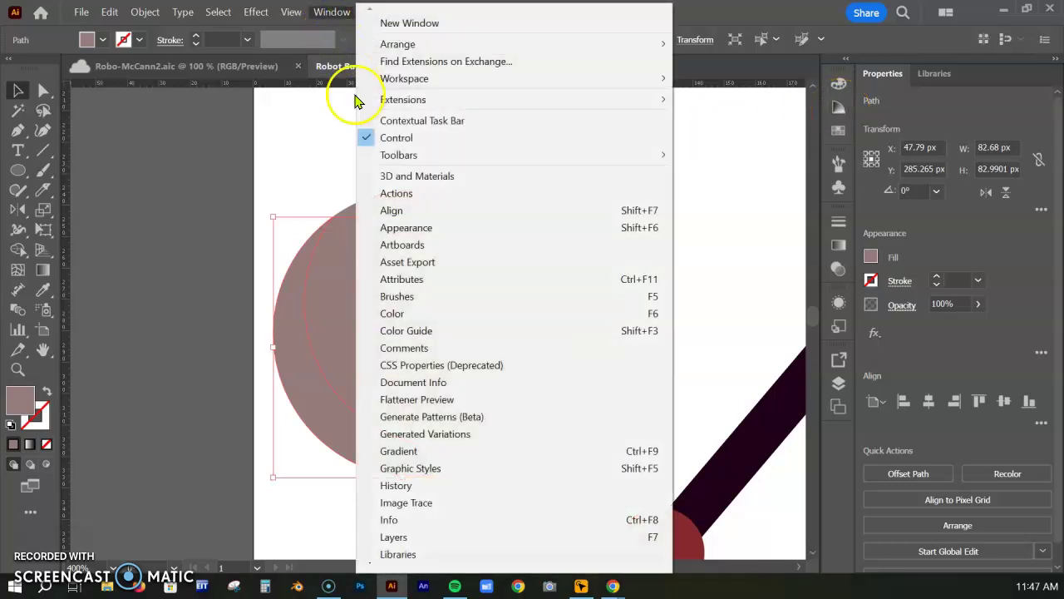
{"action": "left_click", "coordinate": [403, 331]}
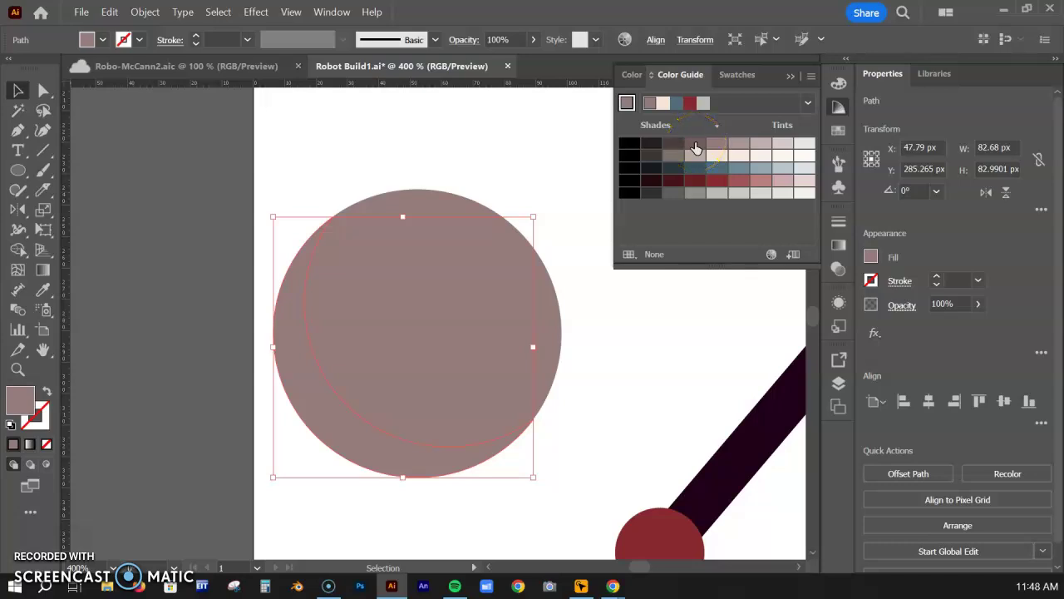
{"action": "left_click", "coordinate": [695, 144]}
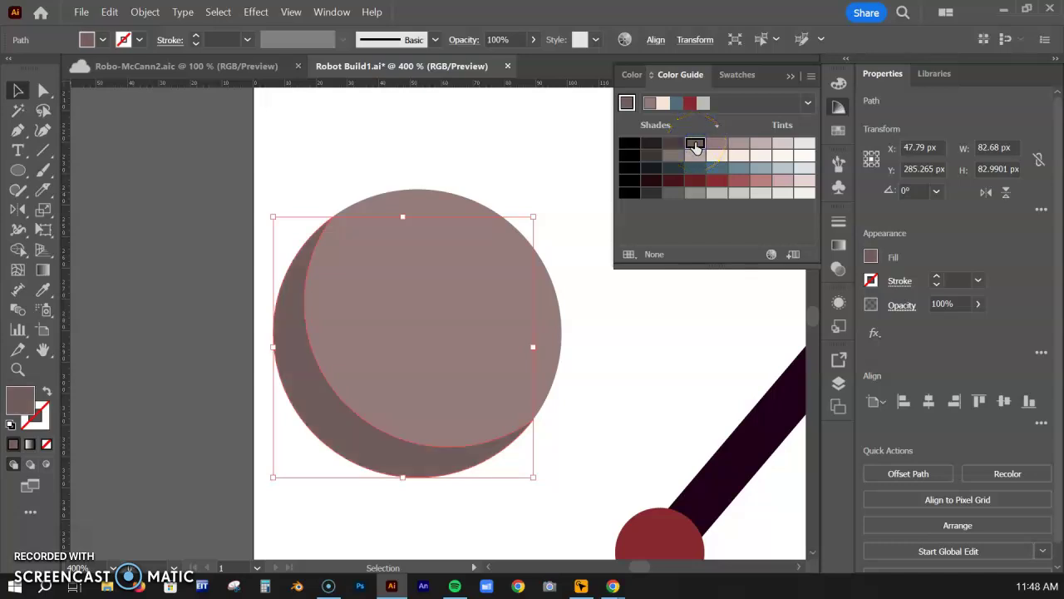
{"action": "left_click", "coordinate": [674, 146]}
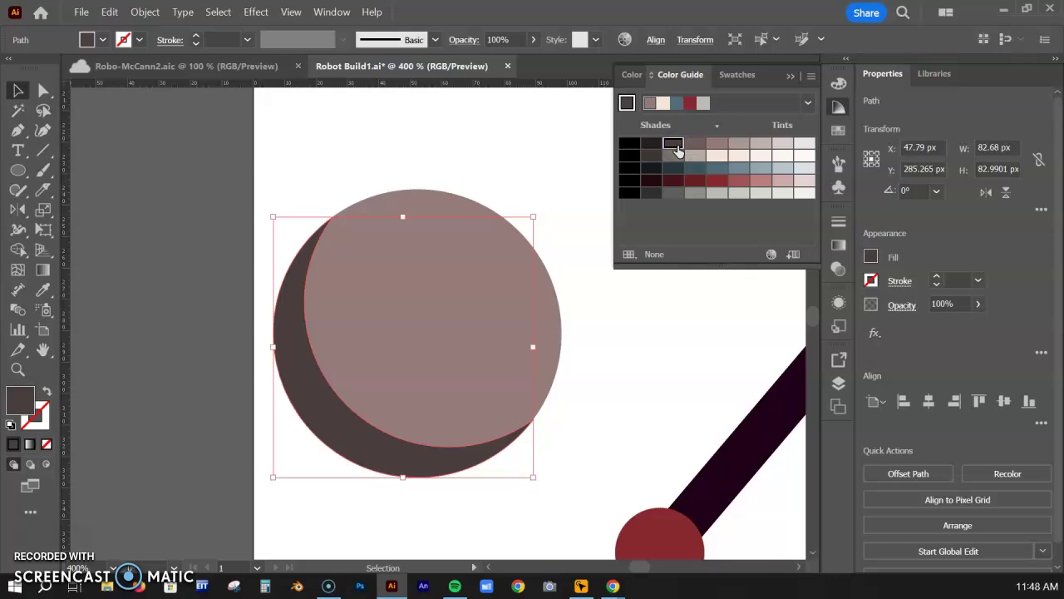
{"action": "left_click", "coordinate": [695, 147]}
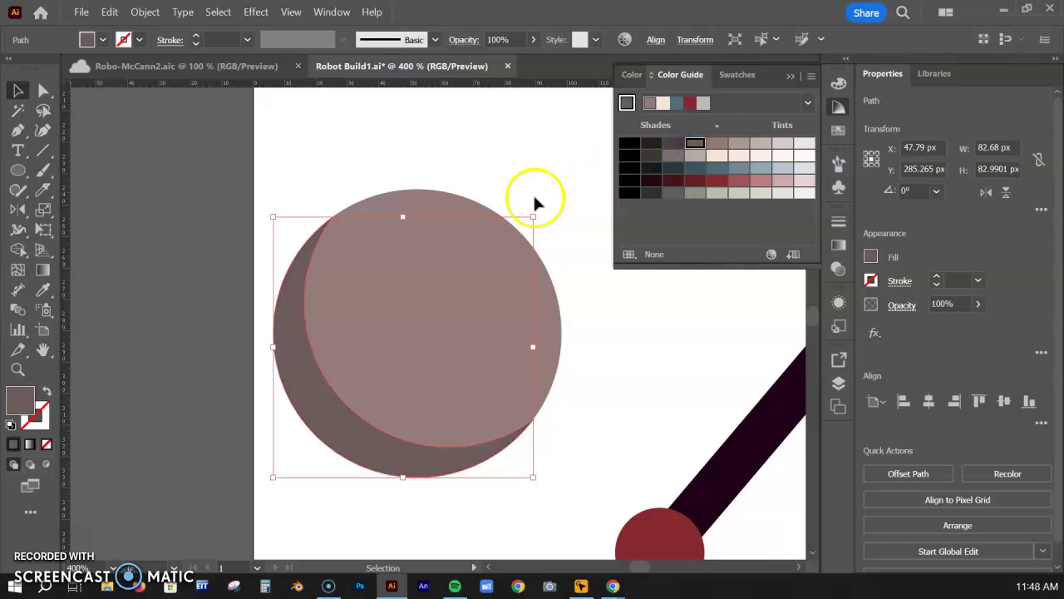
{"action": "left_click", "coordinate": [520, 175]}
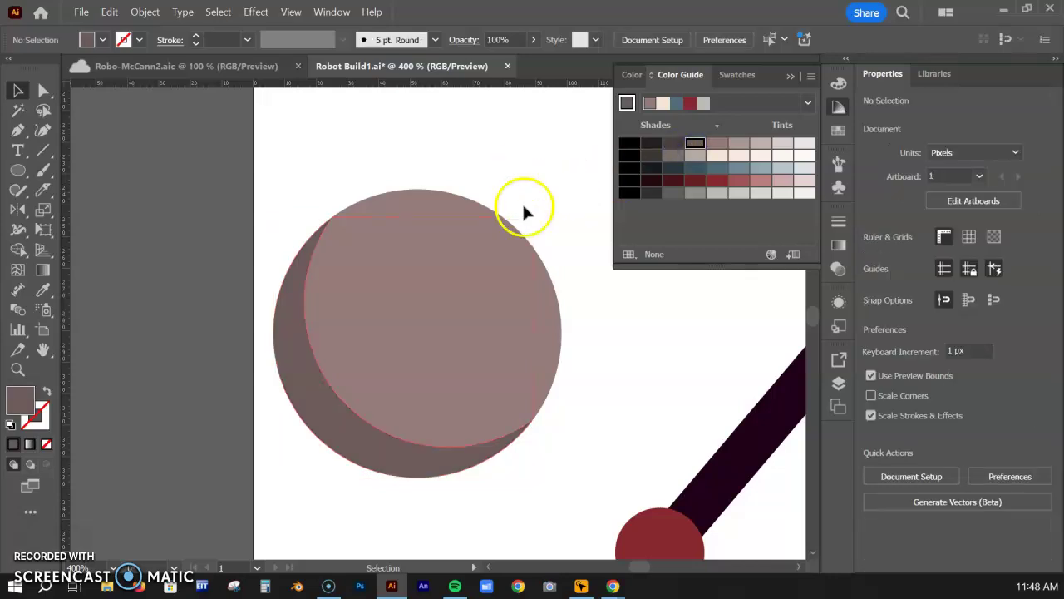
Step: Duplicate the blue half-circle on the robot's chest, offset about 5 px left and 7 px up
{"action": "key", "text": "ctrl+minus"}
{"action": "key", "text": "ctrl+minus"}
{"action": "key", "text": "ctrl+minus"}
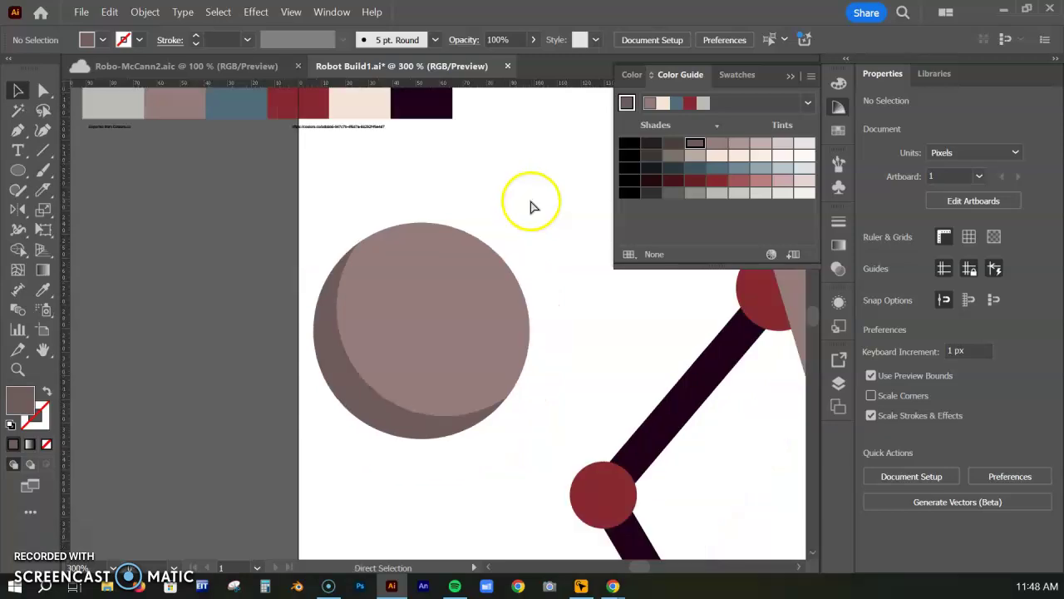
{"action": "left_click_drag", "start_coordinate": [526, 251], "coordinate": [174, 244]}
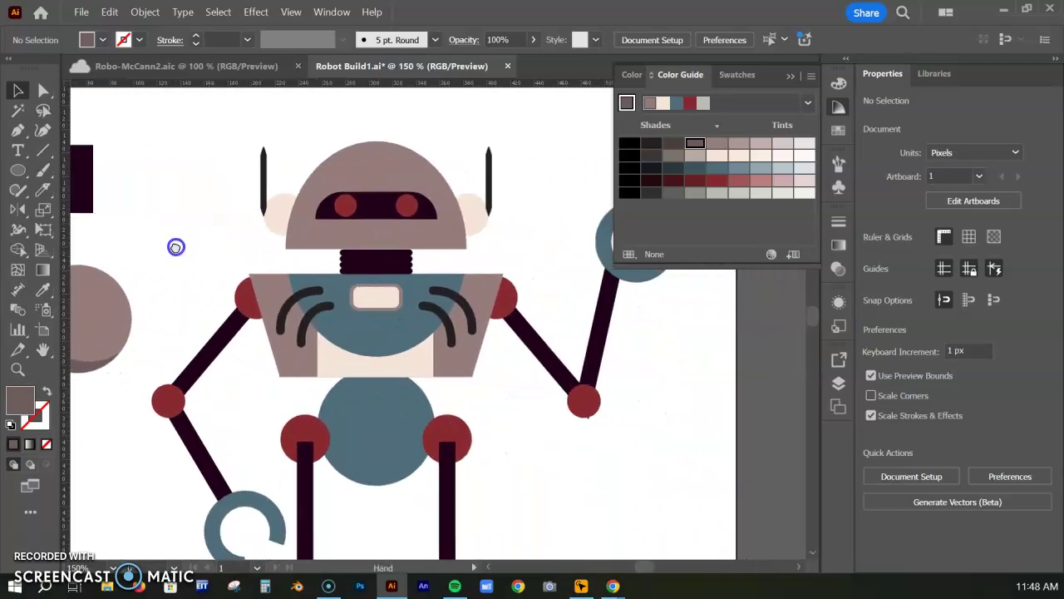
{"action": "left_click", "coordinate": [382, 341]}
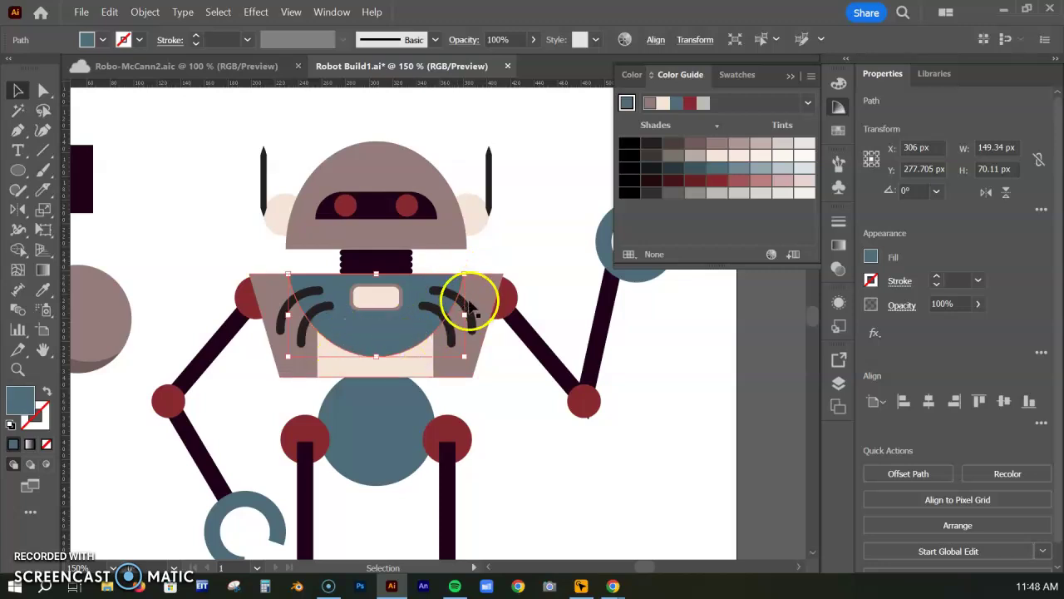
{"action": "key", "text": "ctrl+plus"}
{"action": "key", "text": "ctrl+plus"}
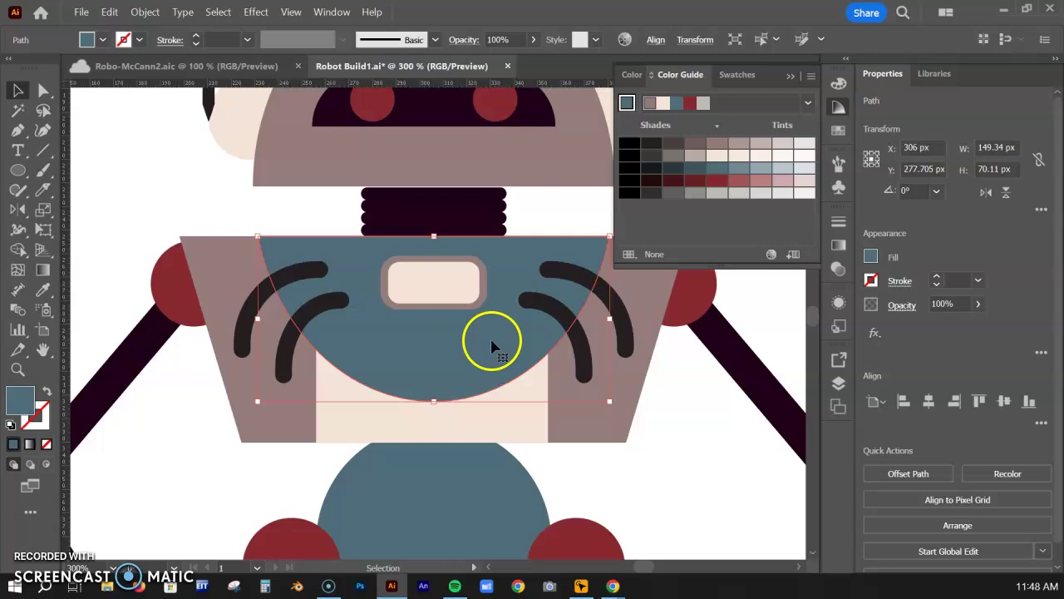
{"action": "left_click_drag", "start_coordinate": [493, 355], "coordinate": [480, 337]}
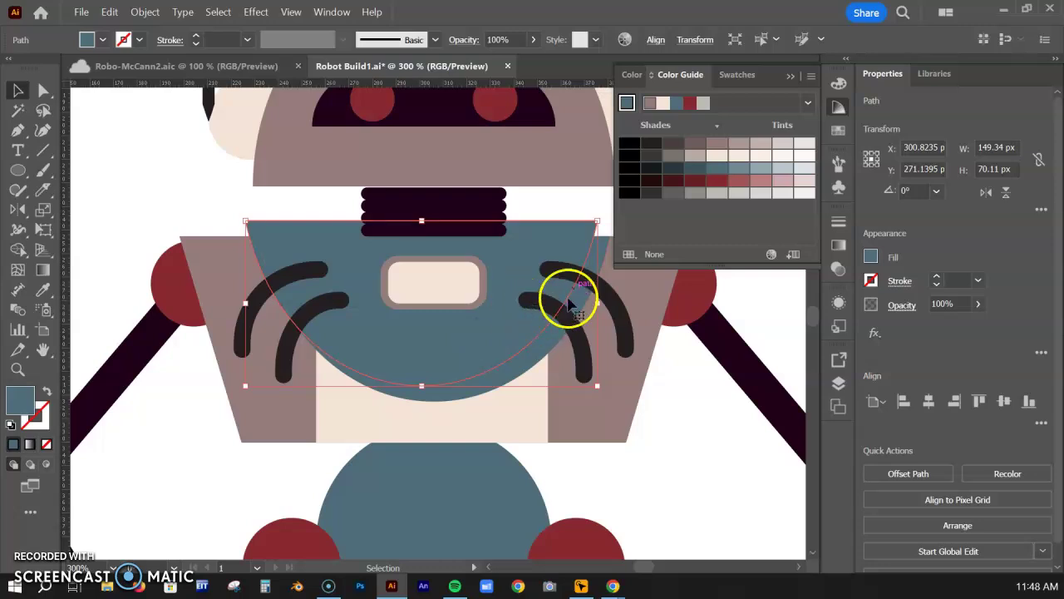
Step: Select both blue chest half-circles and separate the lower-right crescent as its own shape with Shape Builder
{"action": "left_click", "coordinate": [606, 247], "text": "shift"}
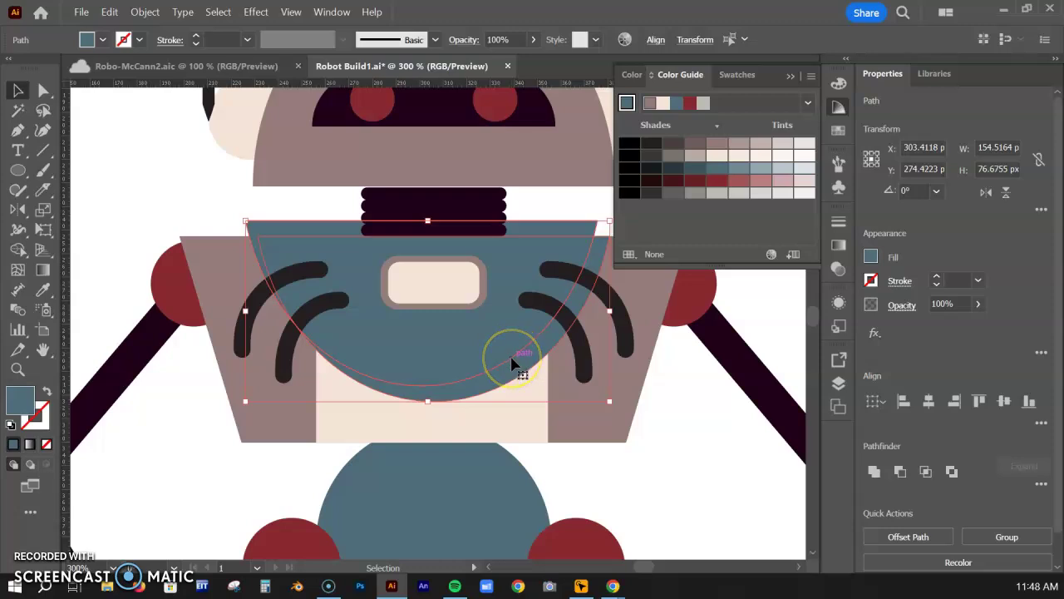
{"action": "left_click", "coordinate": [18, 249]}
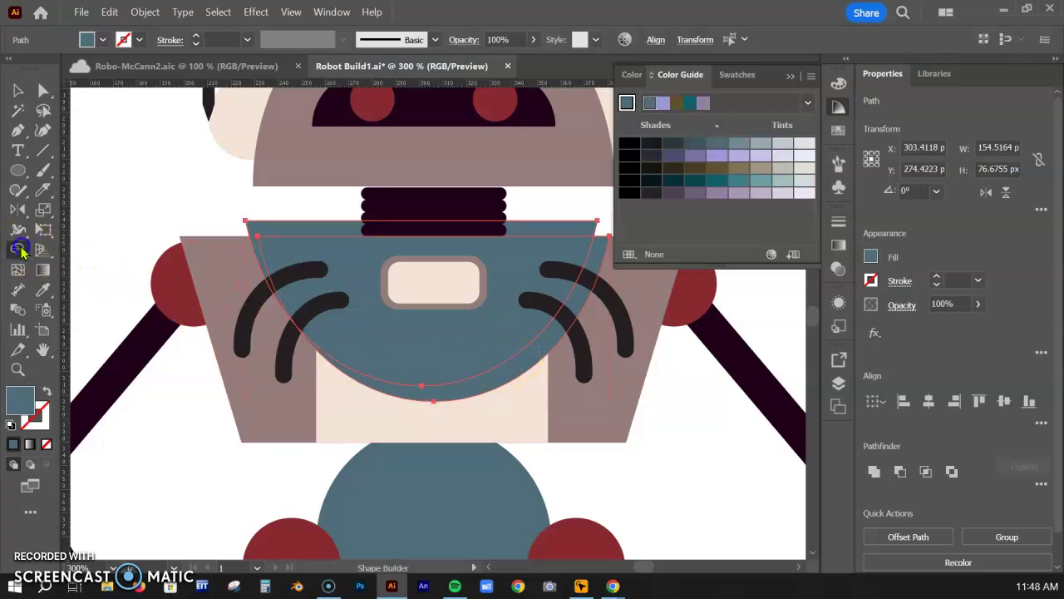
{"action": "left_click", "coordinate": [494, 380]}
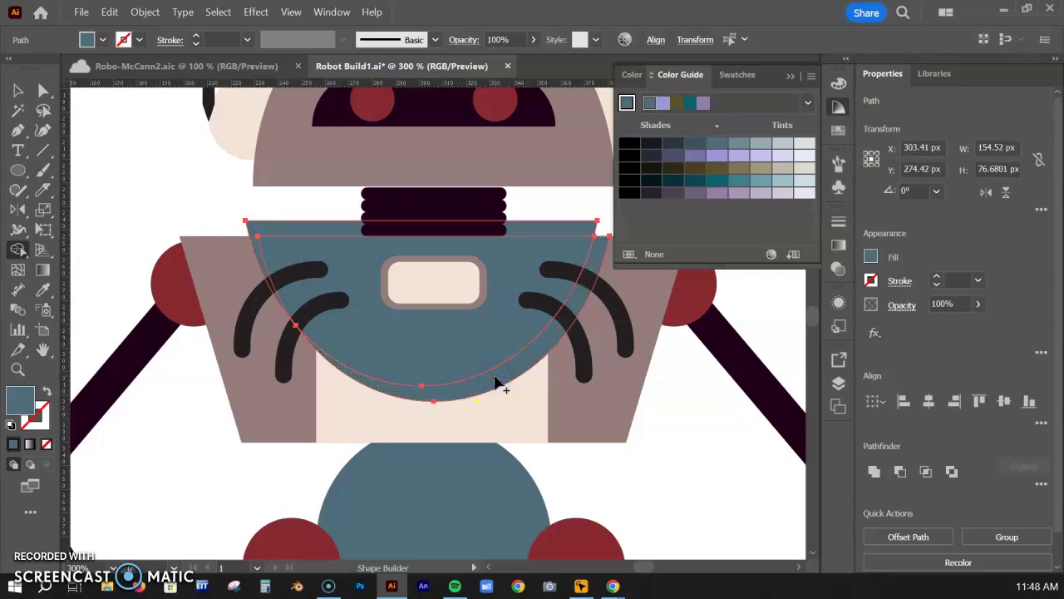
{"action": "left_click", "coordinate": [18, 90]}
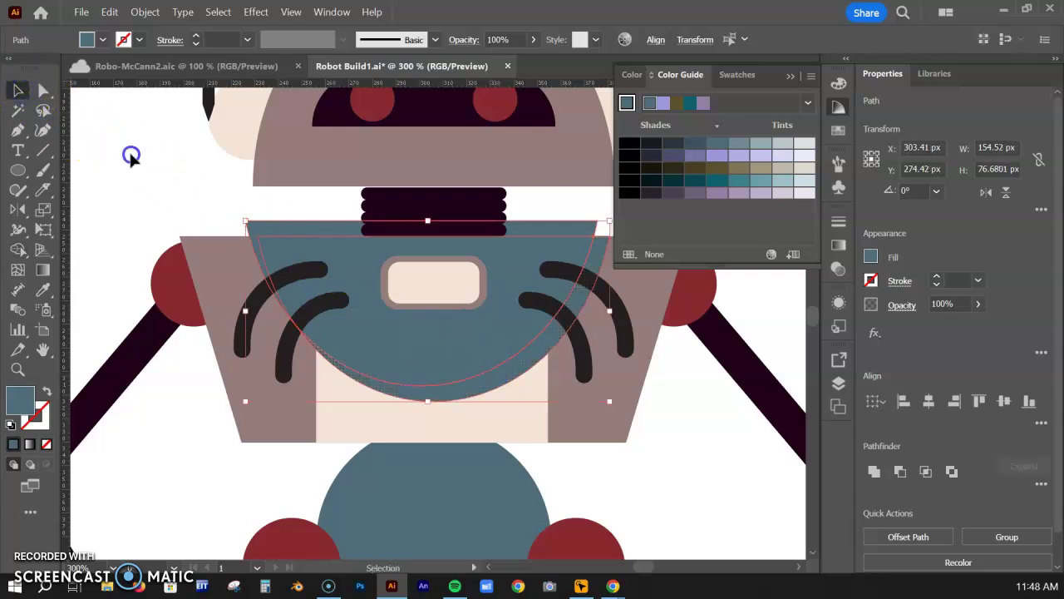
Step: Delete the offset copy of the blue half-circle that extends above the robot's chest
{"action": "left_click", "coordinate": [131, 156]}
{"action": "left_click", "coordinate": [262, 231]}
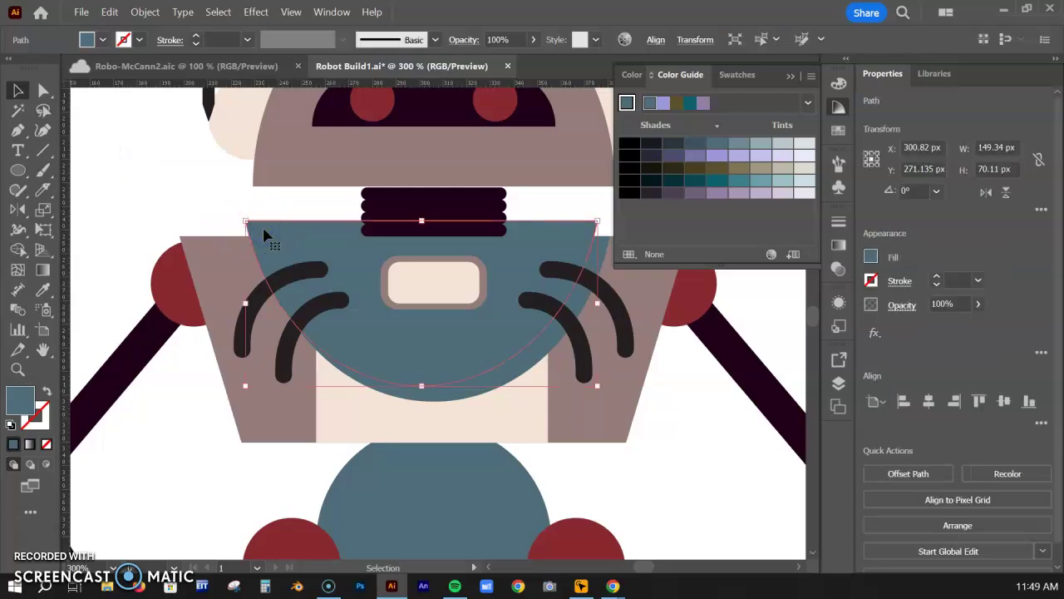
{"action": "key", "text": "Delete"}
Step: Fill the crescent along the lower-right edge of the blue chest half-circle with the next lighter blue tint from the Color Guide
{"action": "left_click_drag", "start_coordinate": [500, 379], "coordinate": [534, 408]}
{"action": "key", "text": "a"}
{"action": "key", "text": "ctrl+z"}
{"action": "key", "text": "v"}
{"action": "key", "text": "ctrl+shift+bracketright"}
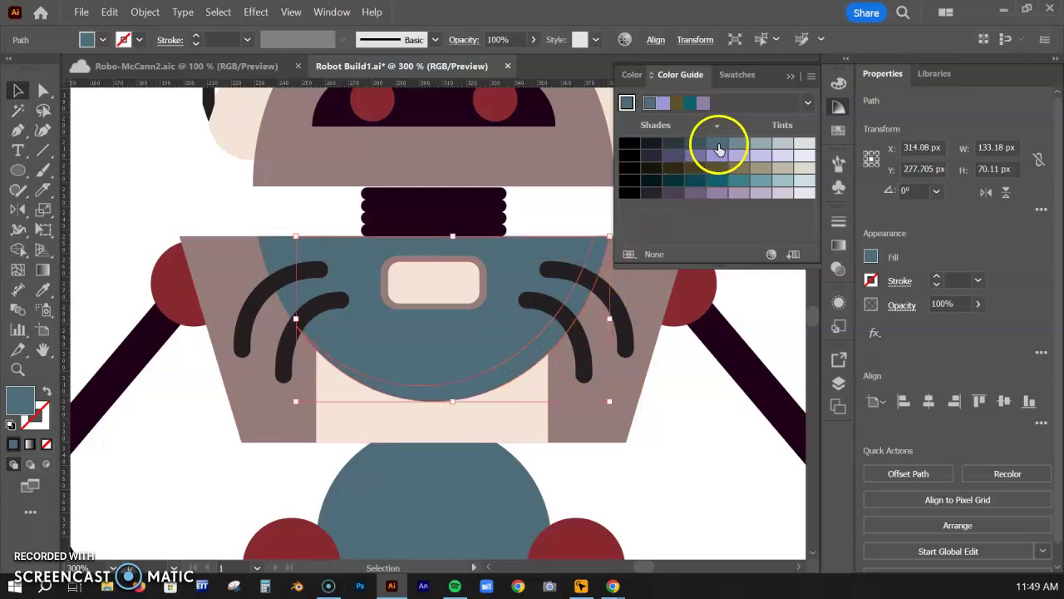
{"action": "left_click", "coordinate": [739, 145]}
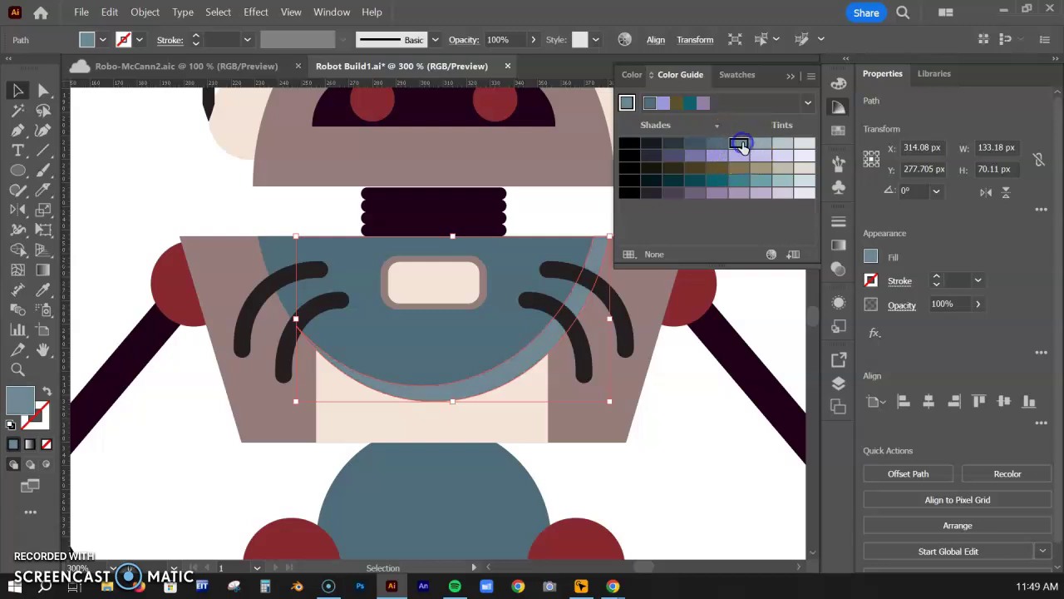
Step: Recolor the crescent on the blue chest half-circle with the blue shade one step darker than the half-circle
{"action": "left_click", "coordinate": [674, 146]}
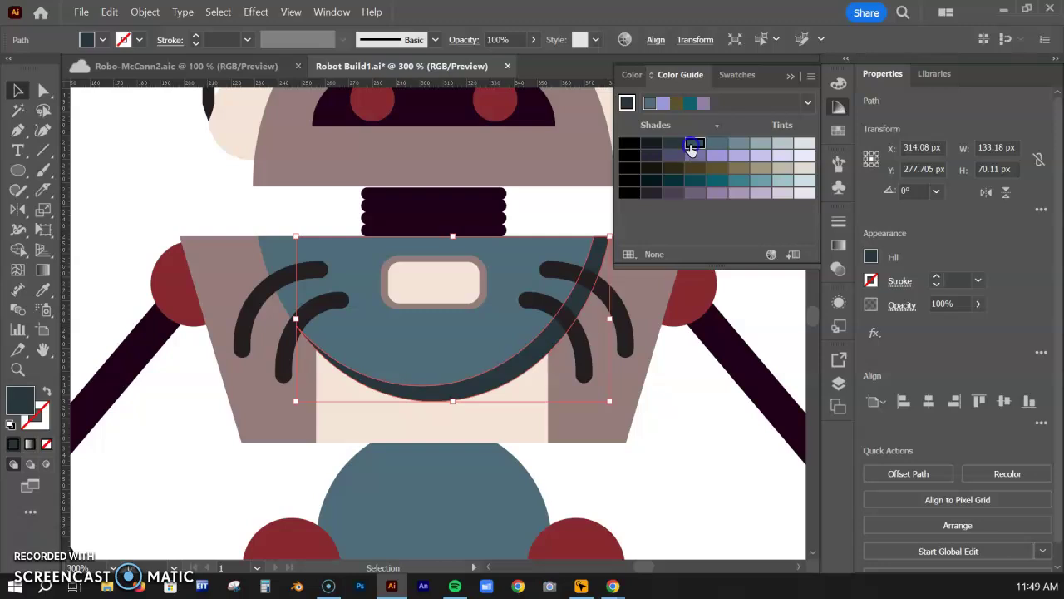
{"action": "left_click", "coordinate": [691, 147]}
{"action": "left_click", "coordinate": [196, 193]}
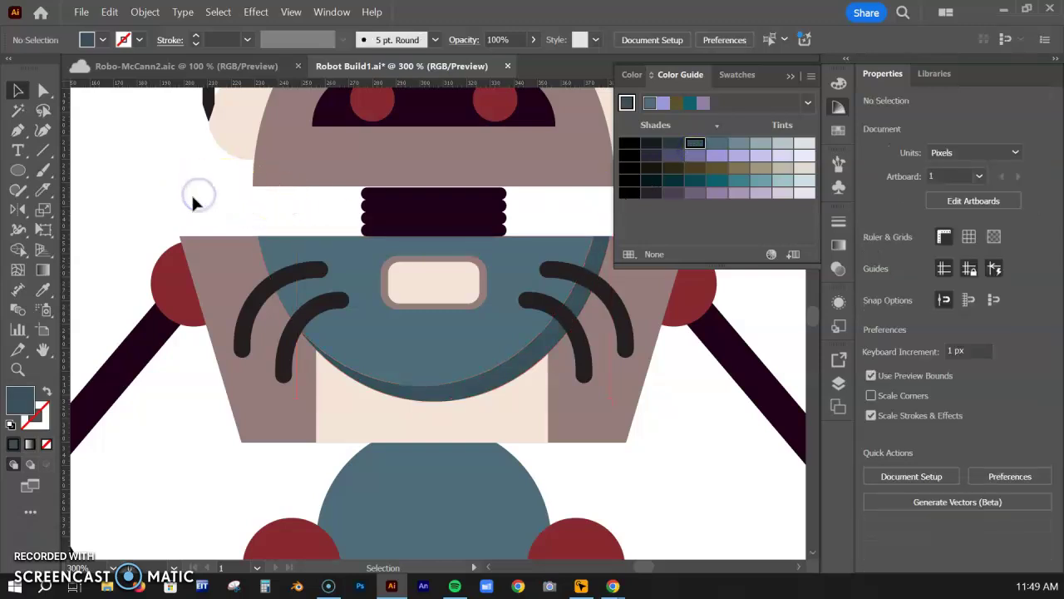
Step: Duplicate the robot's mauve head dome, offset about 5 px left and 8 px down
{"action": "key", "text": "ctrl+minus"}
{"action": "key", "text": "ctrl+minus"}
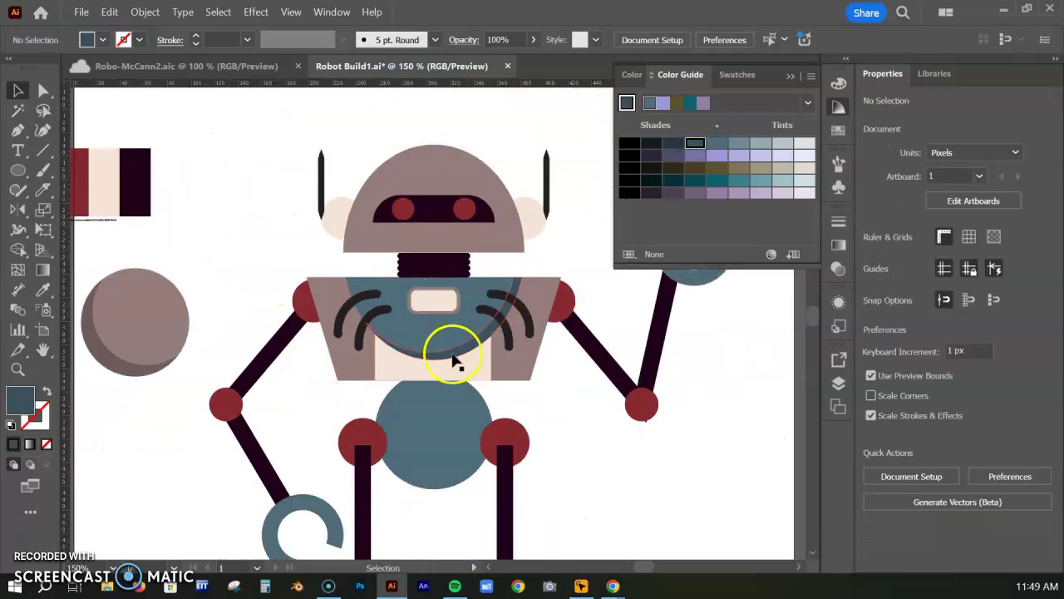
{"action": "left_click", "coordinate": [451, 241]}
{"action": "key", "text": "ctrl+plus"}
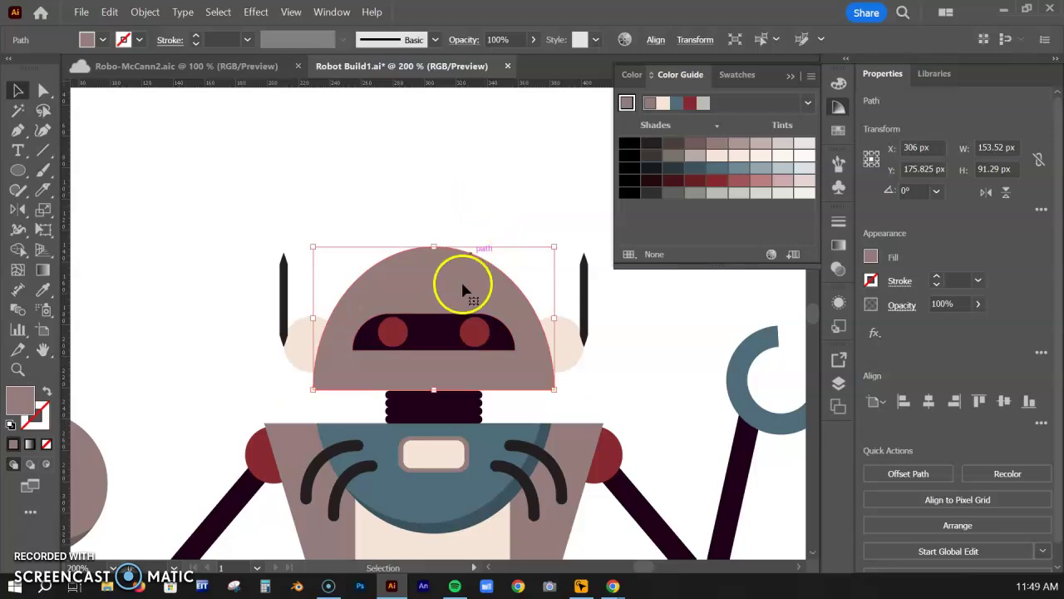
{"action": "left_click", "coordinate": [463, 288]}
{"action": "left_click_drag", "start_coordinate": [463, 288], "coordinate": [457, 298]}
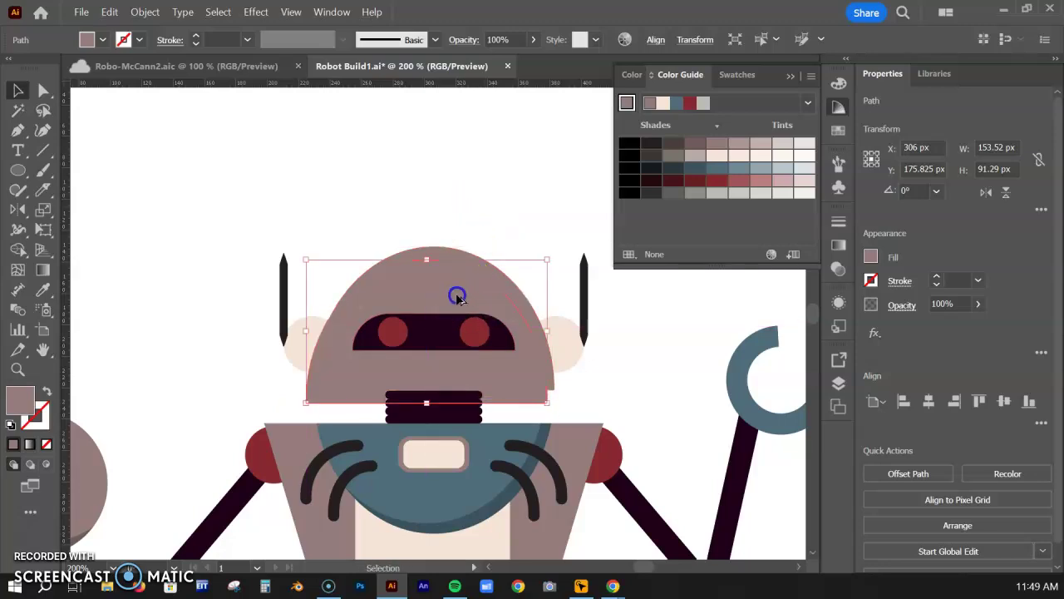
Step: Select both head domes and separate the upper-right crescent as its own shape with Shape Builder
{"action": "left_click", "coordinate": [459, 283], "text": "shift"}
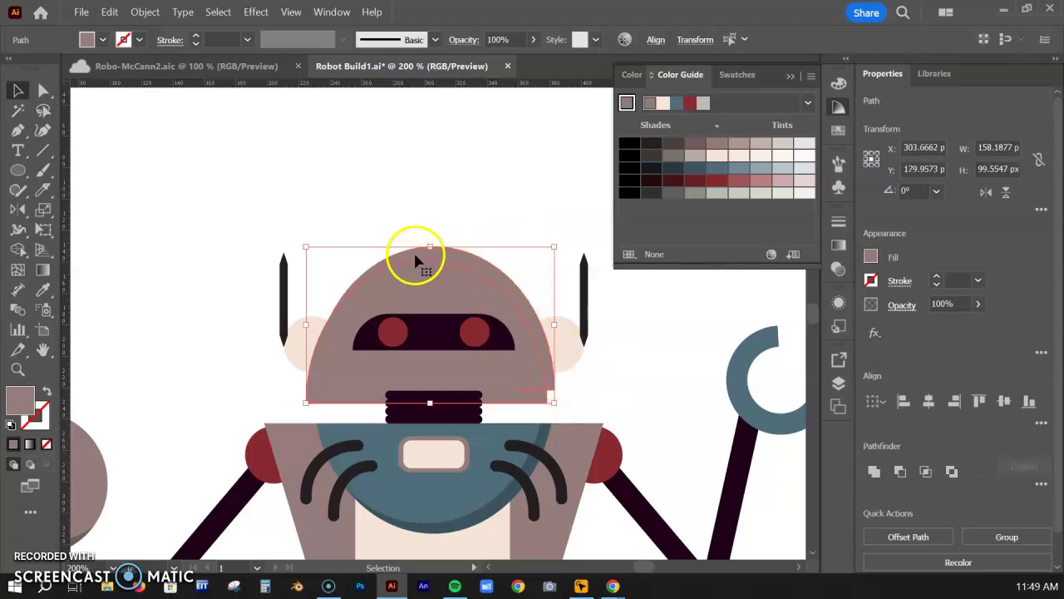
{"action": "left_click", "coordinate": [17, 249]}
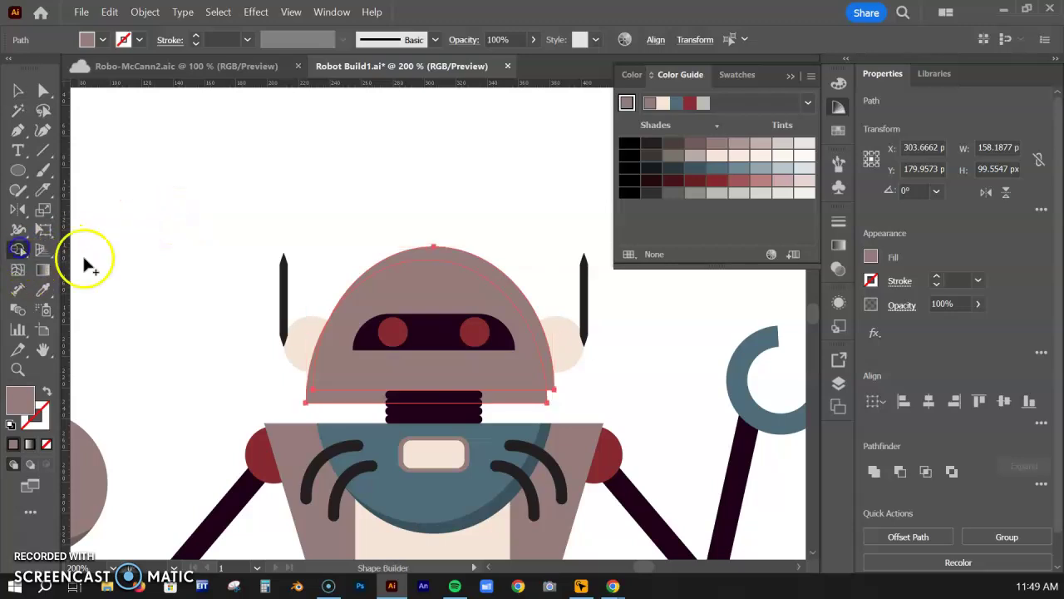
{"action": "left_click", "coordinate": [479, 264]}
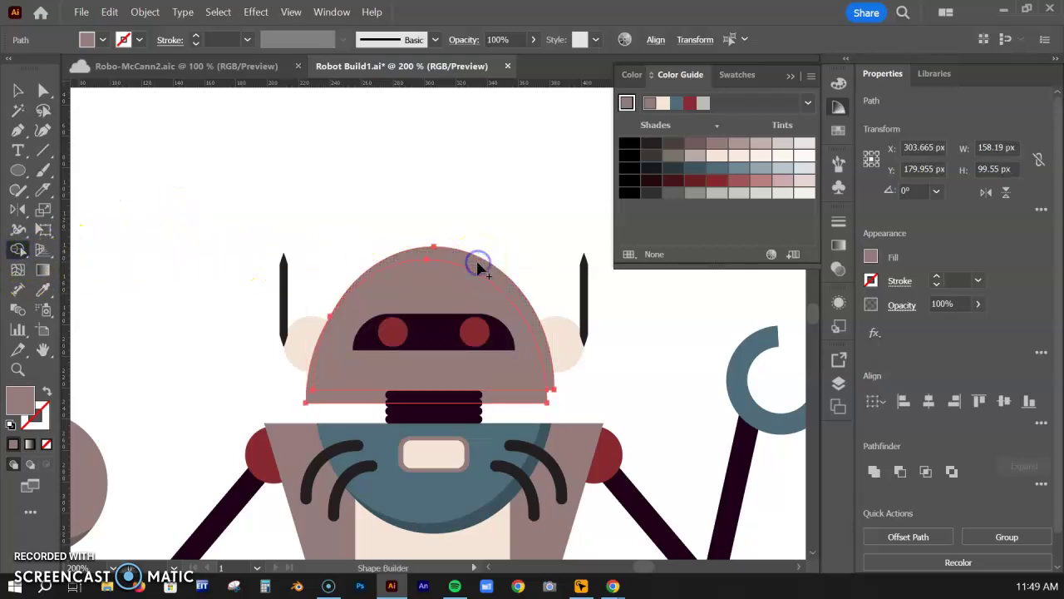
Step: Delete the offset dome copy that extends below the robot's head
{"action": "left_click", "coordinate": [18, 90]}
{"action": "left_click", "coordinate": [297, 157]}
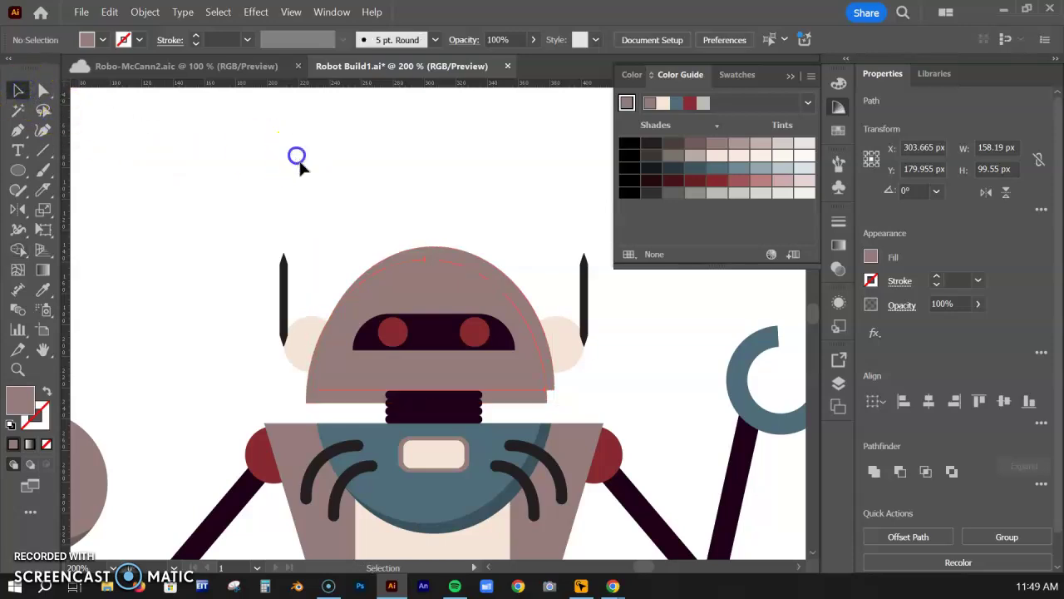
{"action": "left_click", "coordinate": [325, 400]}
{"action": "key", "text": "Delete"}
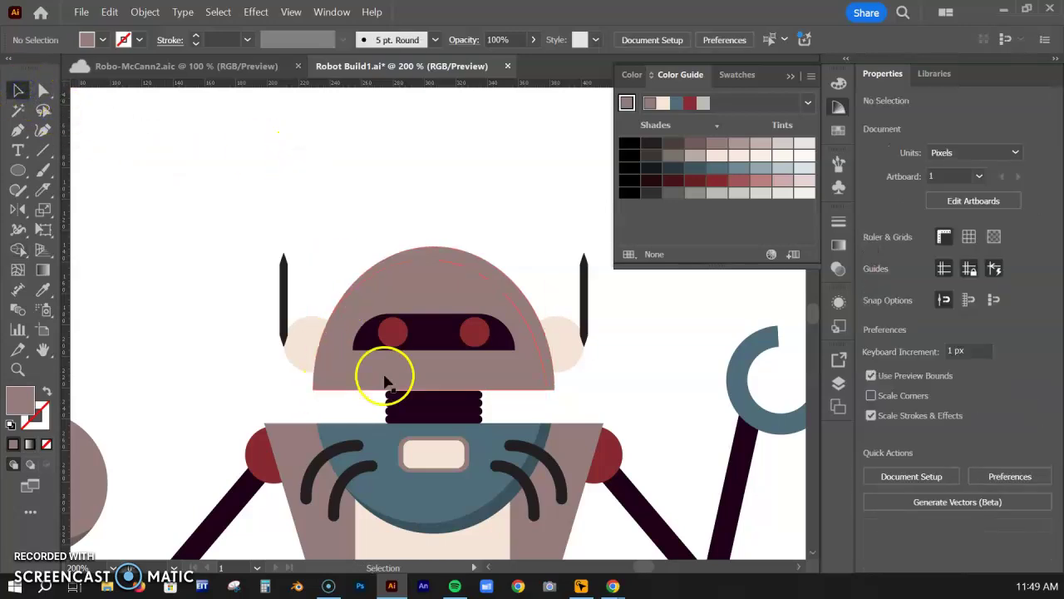
Step: Fill the crescent along the head's upper-right edge with the Color Guide tint one step lighter than the dome
{"action": "left_click", "coordinate": [491, 274]}
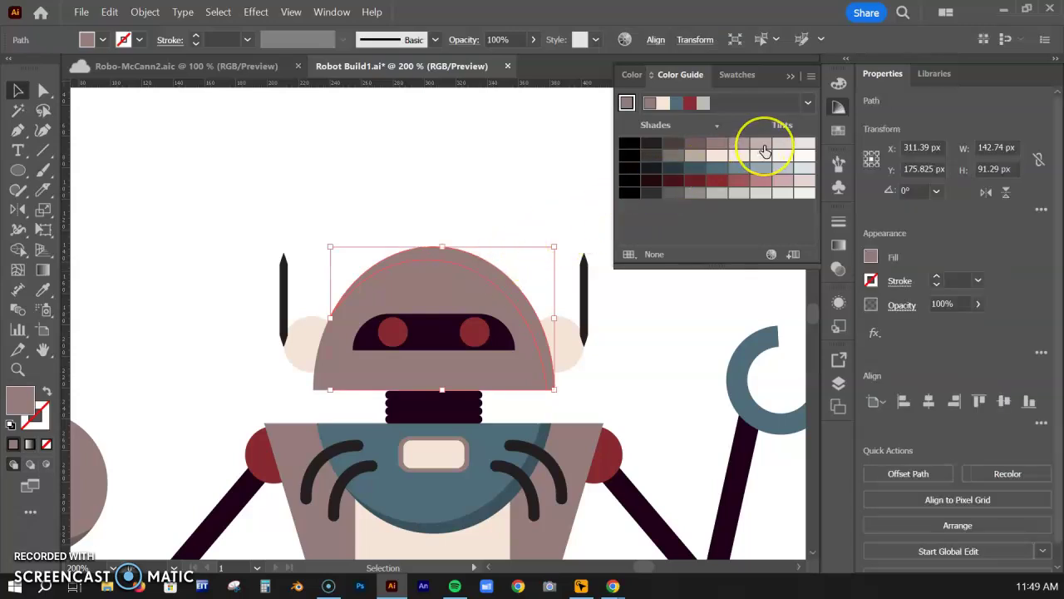
{"action": "left_click", "coordinate": [739, 145]}
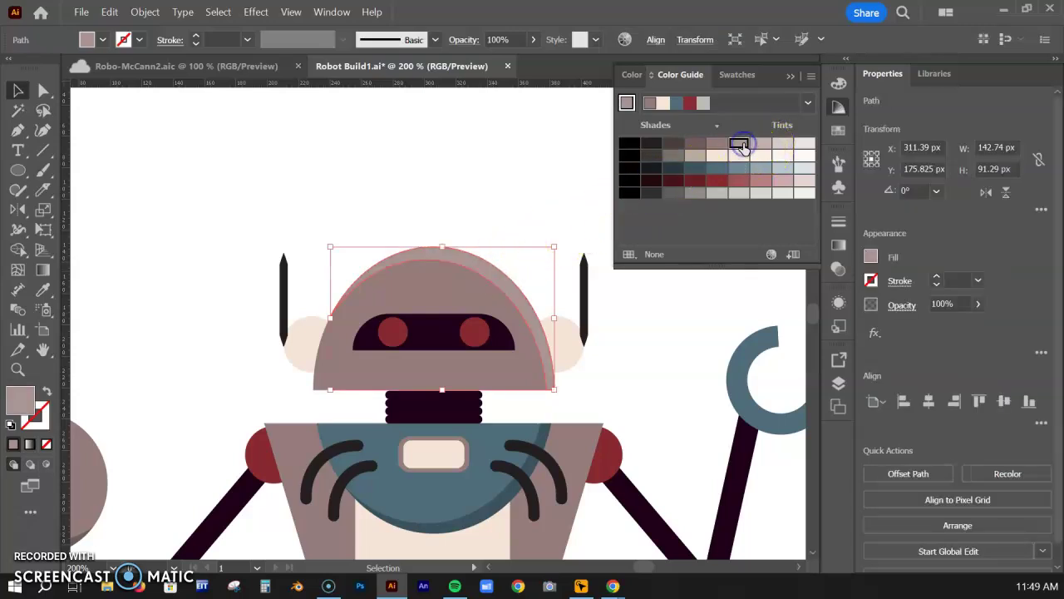
{"action": "left_click", "coordinate": [761, 146]}
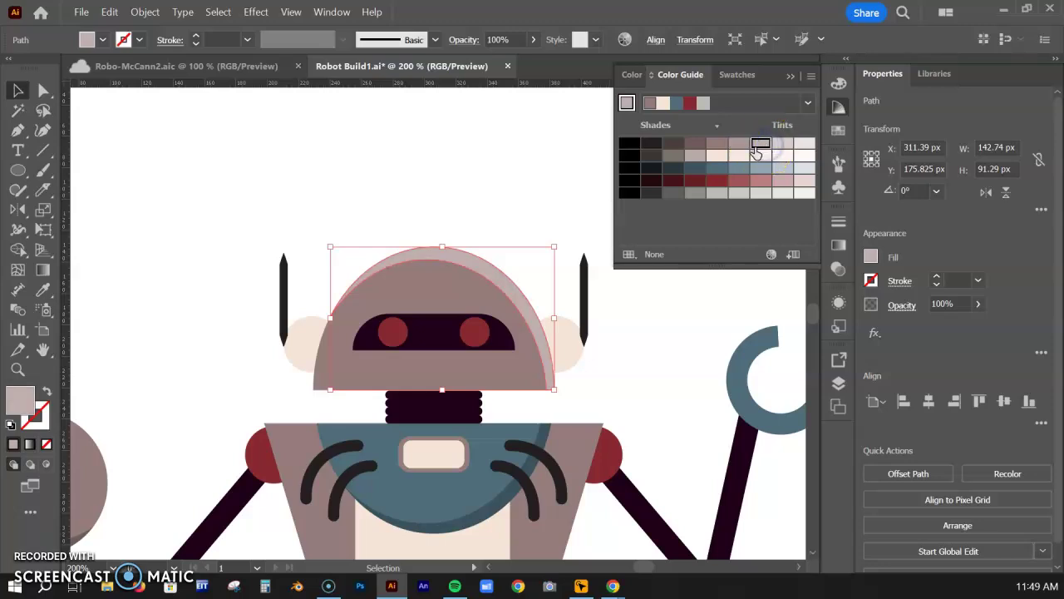
{"action": "left_click", "coordinate": [490, 175]}
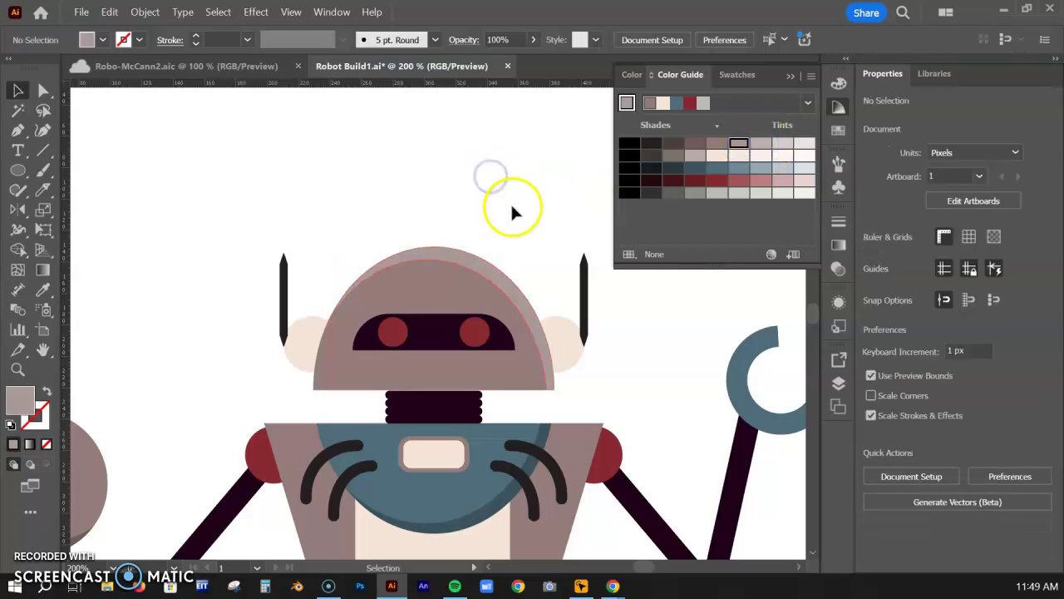
{"action": "key", "text": "ctrl+1"}
{"action": "left_click_drag", "start_coordinate": [546, 352], "coordinate": [510, 266]}
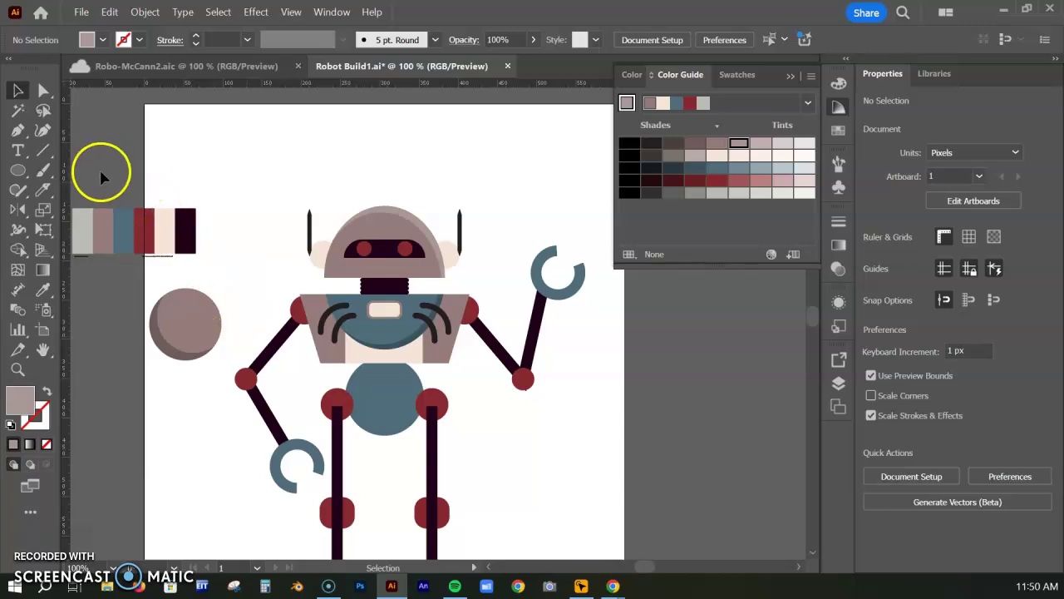
{"action": "left_click", "coordinate": [43, 189]}
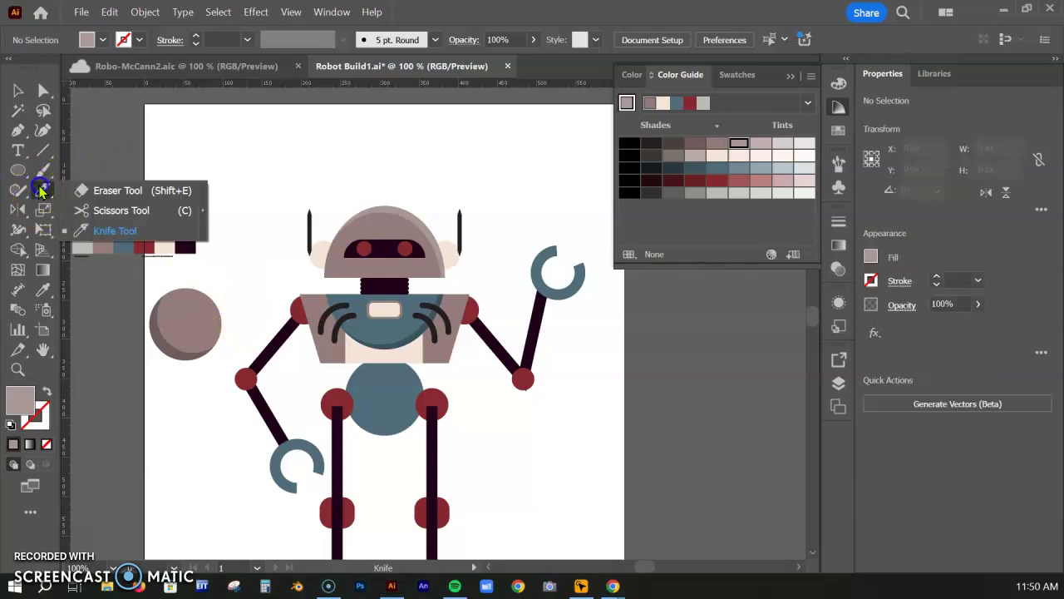
{"action": "left_click", "coordinate": [92, 191]}
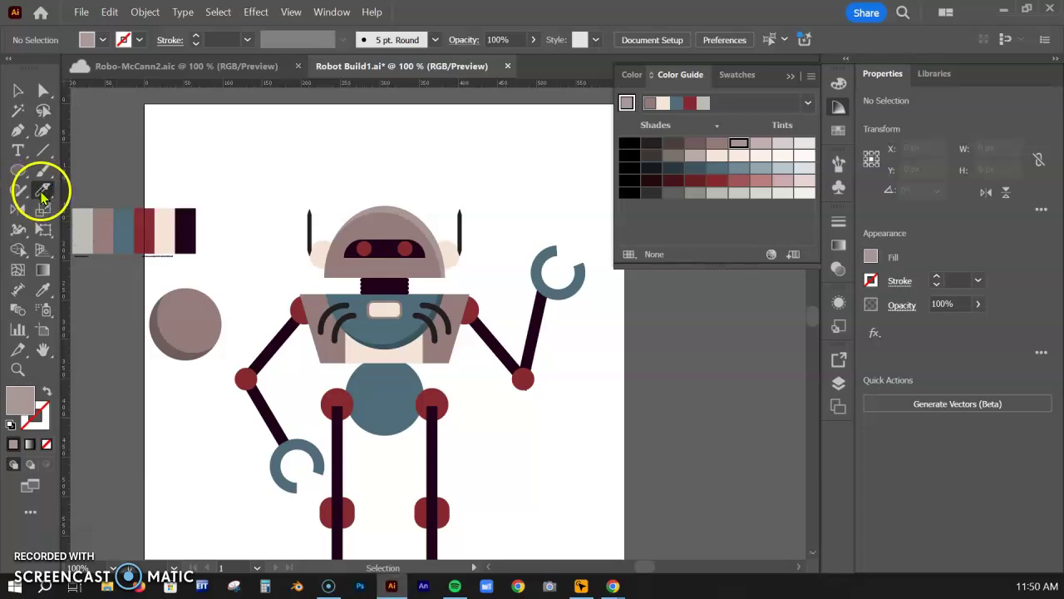
{"action": "left_click", "coordinate": [16, 92]}
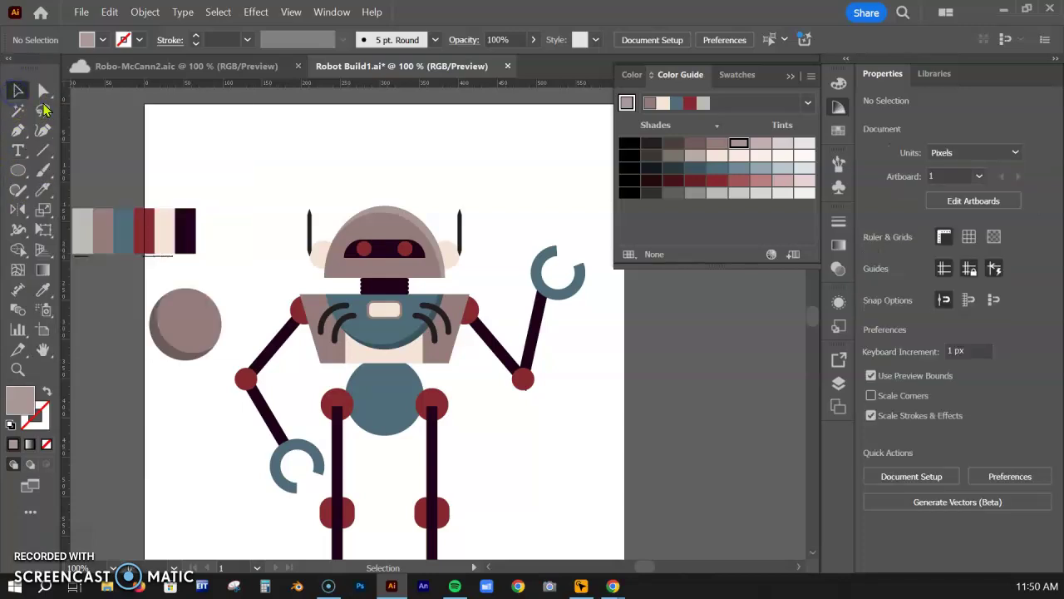
Step: Draw a mauve practice circle about 97 px in diameter on the empty artboard area above and left of the robot
{"action": "key", "text": "space"}
{"action": "left_click_drag", "start_coordinate": [101, 316], "coordinate": [106, 456]}
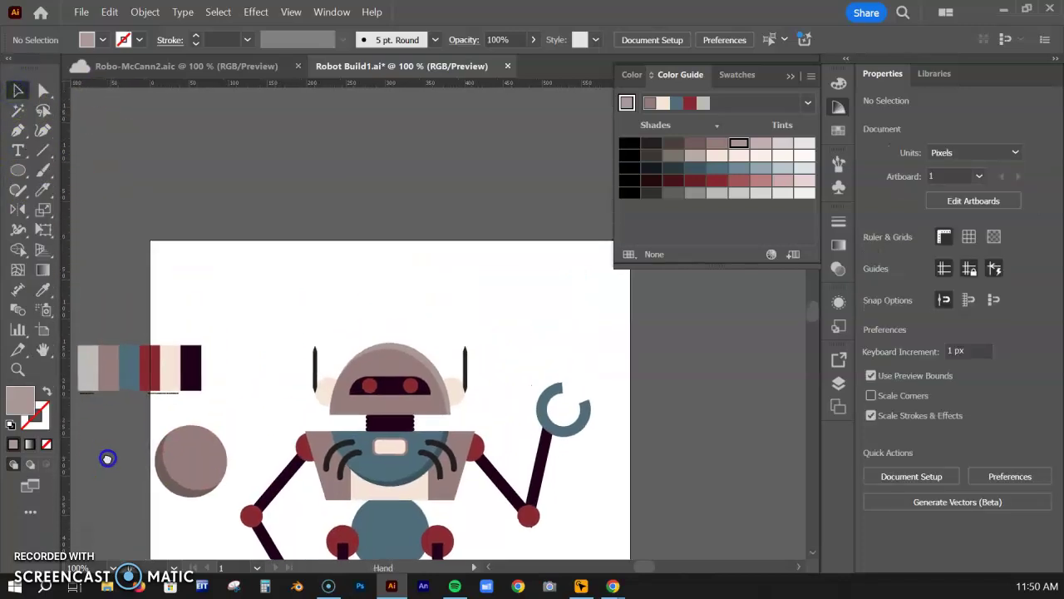
{"action": "left_click", "coordinate": [17, 171]}
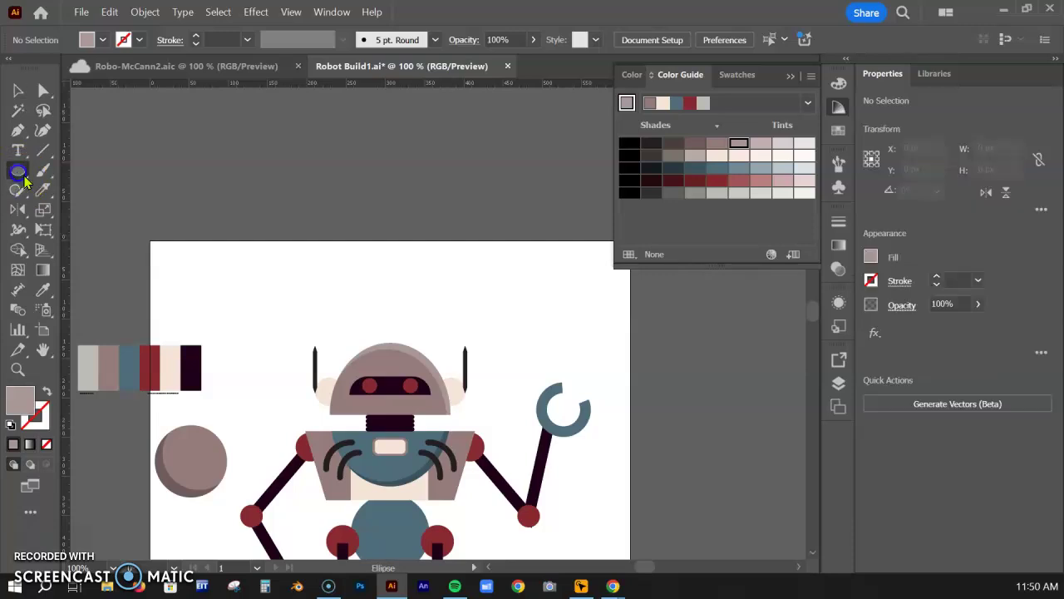
{"action": "left_click_drag", "start_coordinate": [212, 267], "coordinate": [273, 344]}
{"action": "key", "text": "ctrl+equal"}
{"action": "key", "text": "ctrl+equal"}
{"action": "key", "text": "ctrl+equal"}
{"action": "key", "text": "ctrl+equal"}
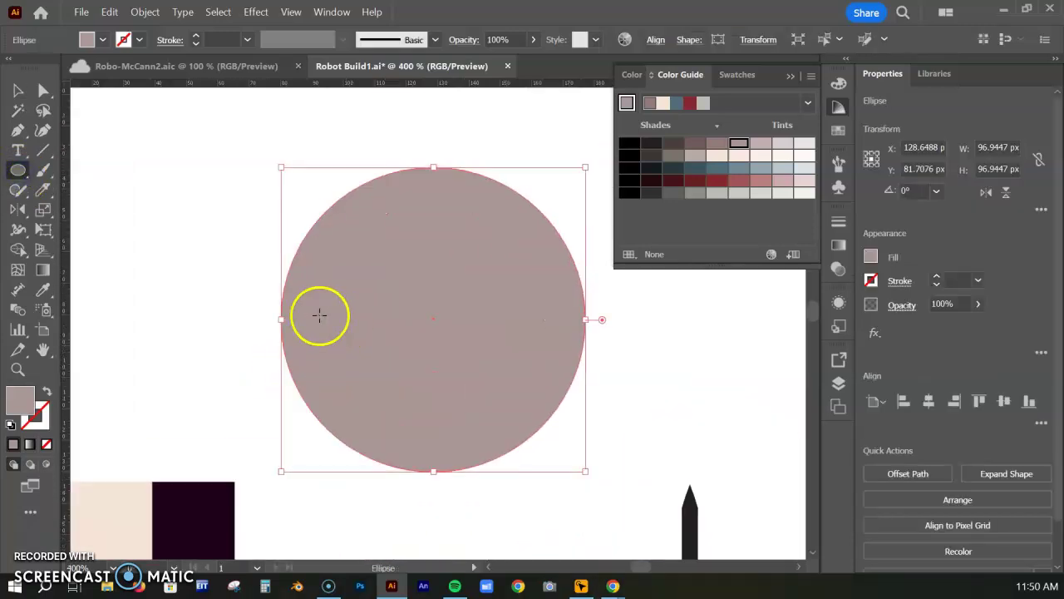
Step: Cut a curved crescent off the practice circle's lower-left side with the Knife tool
{"action": "left_click", "coordinate": [43, 191]}
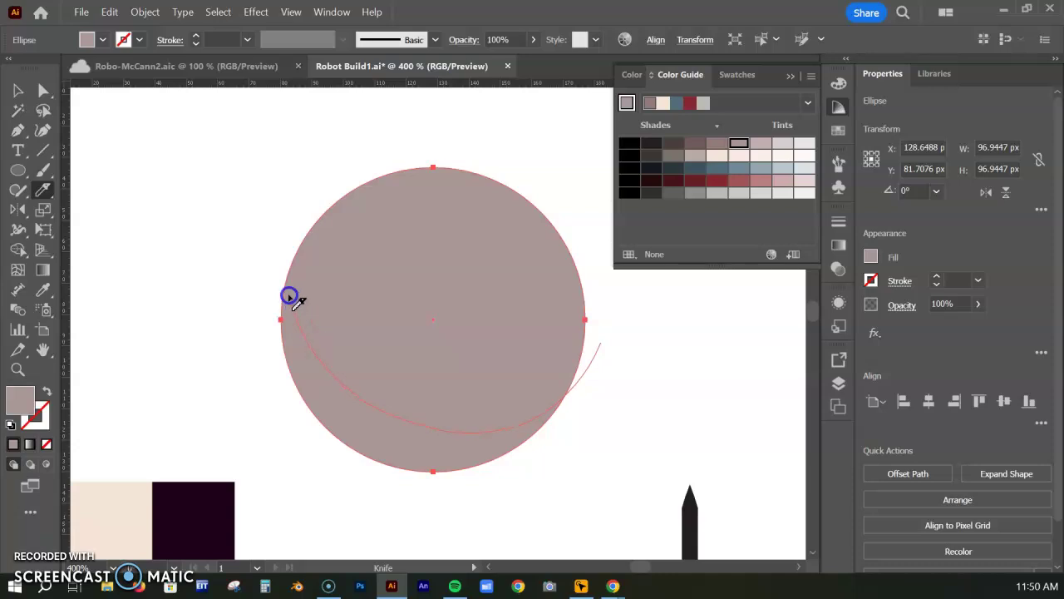
{"action": "left_click_drag", "start_coordinate": [275, 235], "coordinate": [268, 208]}
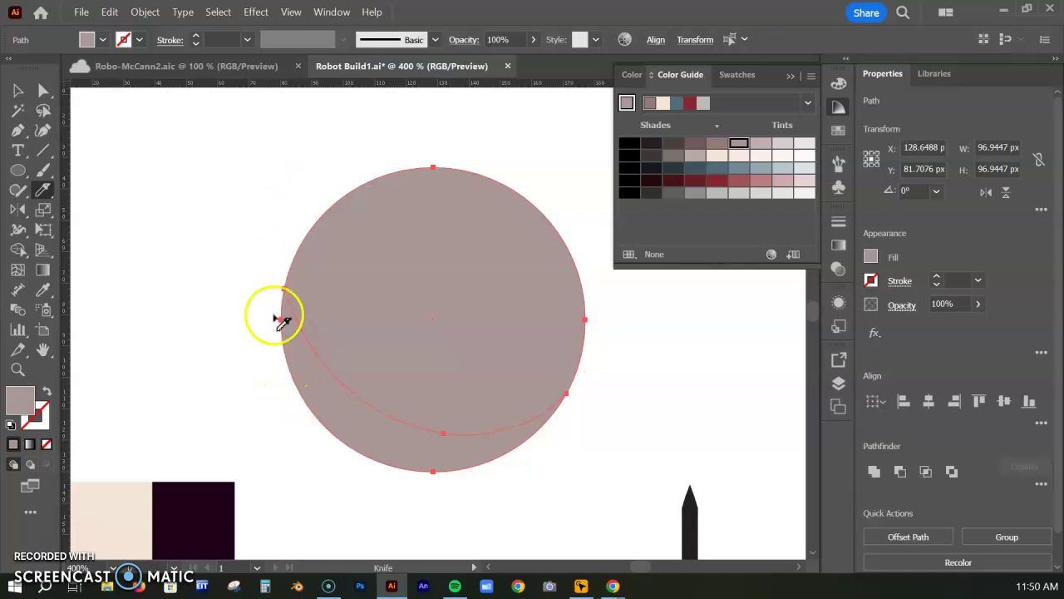
{"action": "left_click", "coordinate": [20, 89]}
Step: Move the cut crescent away from the rest of the practice circle and undo that move
{"action": "left_click", "coordinate": [326, 416]}
{"action": "left_click_drag", "start_coordinate": [328, 422], "coordinate": [316, 450]}
{"action": "left_click", "coordinate": [243, 418]}
{"action": "key", "text": "a"}
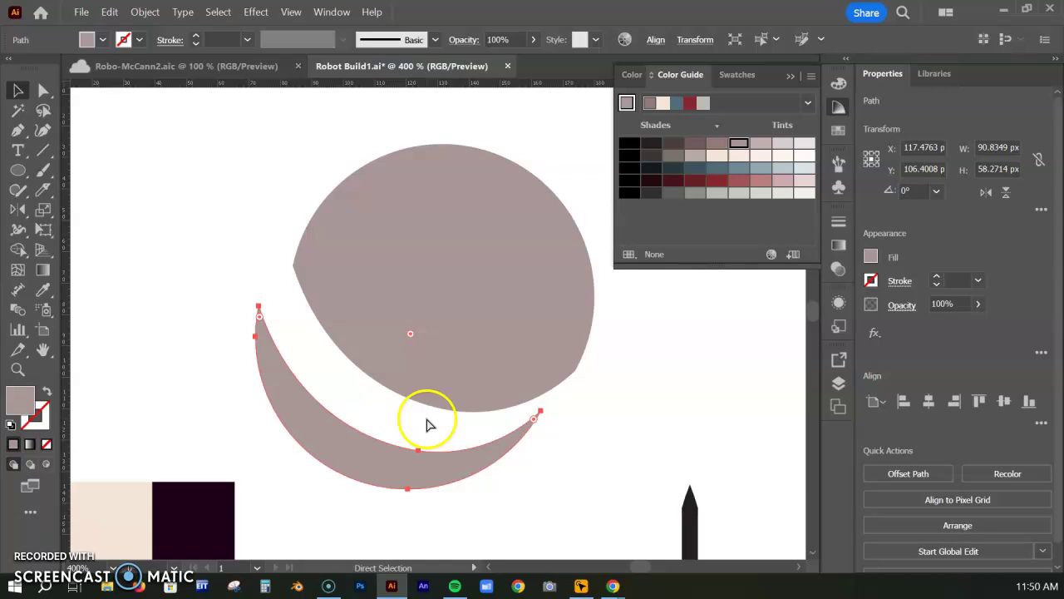
{"action": "key", "text": "ctrl+z"}
{"action": "key", "text": "v"}
Step: Cut a second curved crescent off the practice circle's upper-right side with the Knife tool and deselect the pieces
{"action": "left_click", "coordinate": [407, 199]}
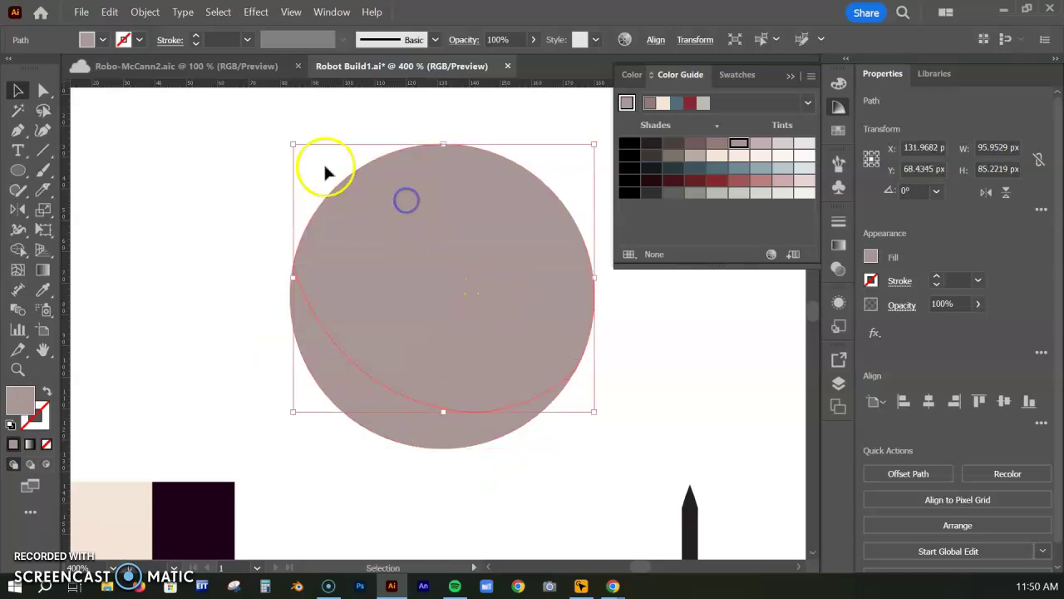
{"action": "left_click", "coordinate": [42, 189]}
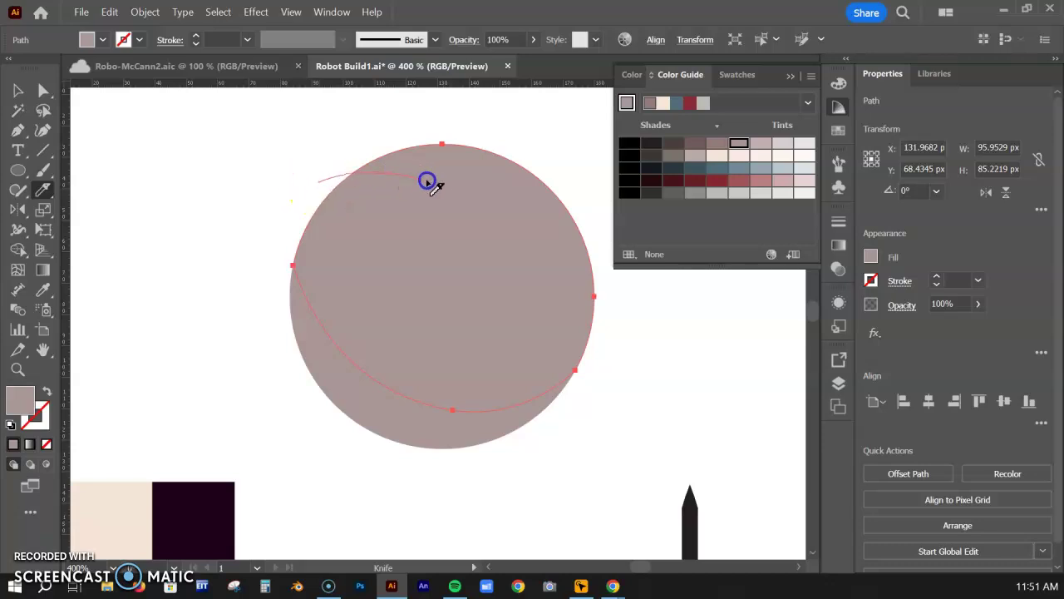
{"action": "left_click_drag", "start_coordinate": [599, 341], "coordinate": [608, 380]}
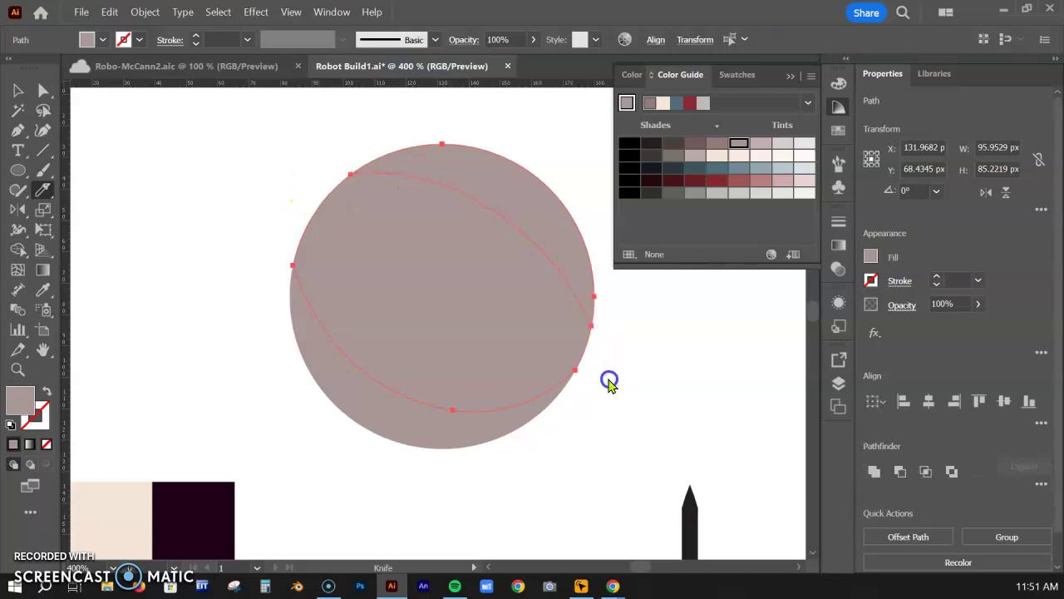
{"action": "left_click", "coordinate": [18, 89]}
{"action": "left_click", "coordinate": [190, 119]}
Step: Fill the practice circle's upper-right crescent one tint lighter and its lower-left crescent two shades darker using the Color Guide
{"action": "left_click", "coordinate": [541, 193]}
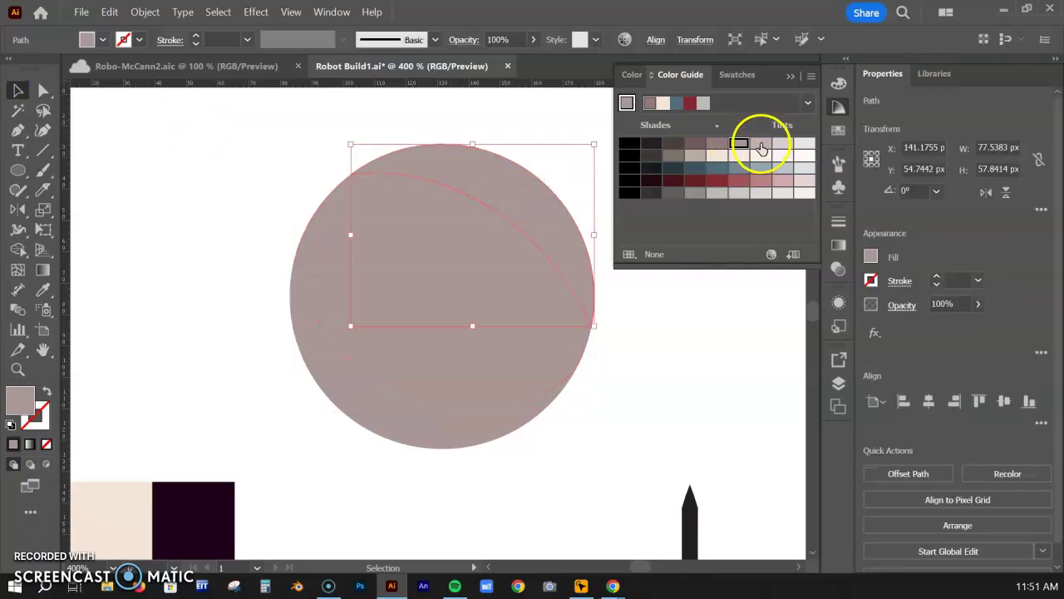
{"action": "left_click", "coordinate": [760, 147]}
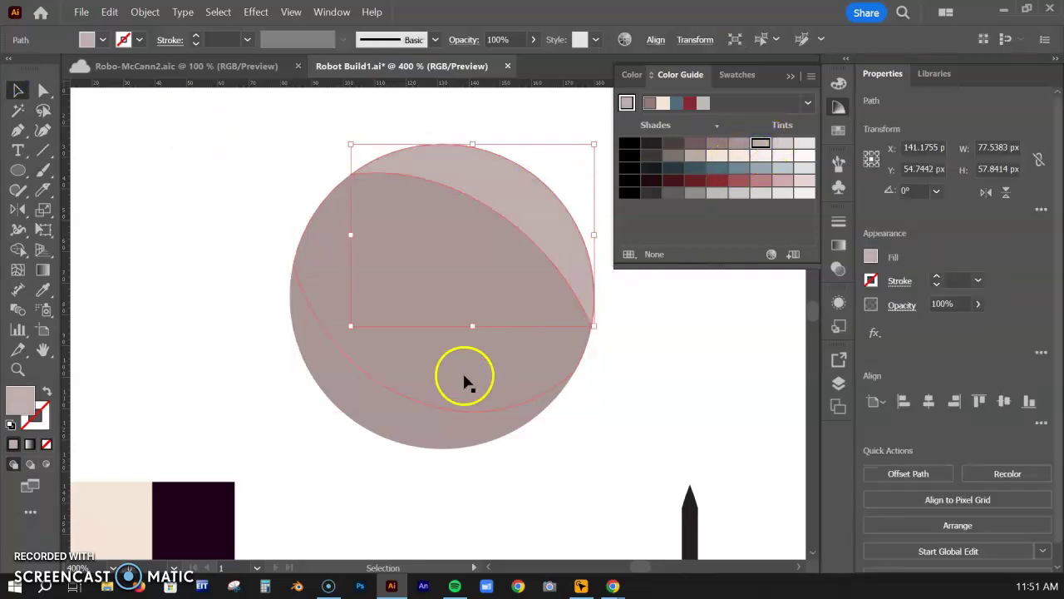
{"action": "left_click", "coordinate": [421, 436]}
{"action": "left_click", "coordinate": [686, 148]}
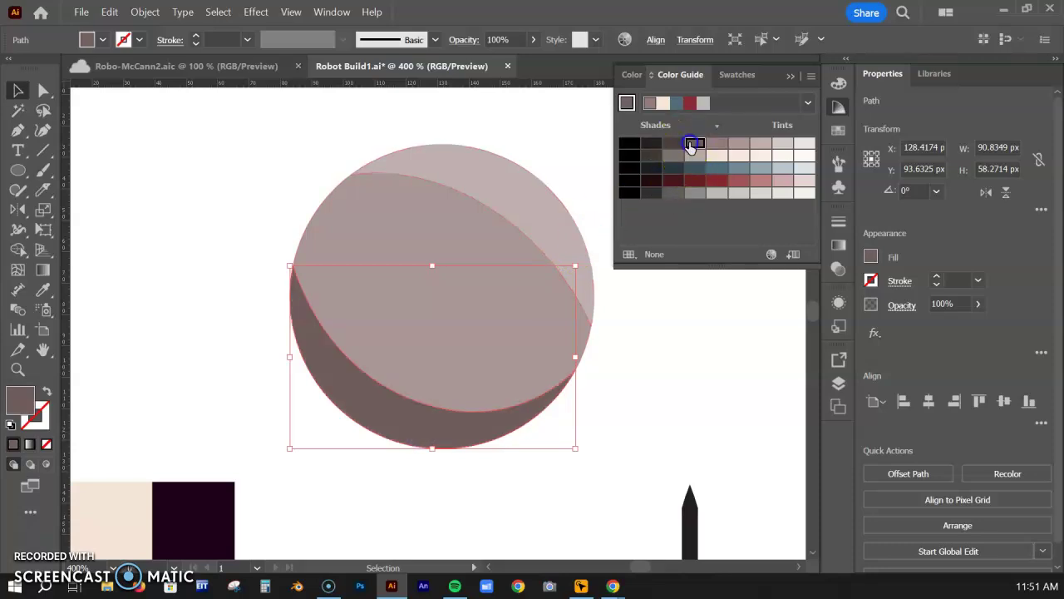
{"action": "left_click", "coordinate": [656, 356]}
Step: Cut a curved crescent off the upper-right side of the robot's blue pelvis circle with the Knife tool
{"action": "key", "text": "ctrl+minus"}
{"action": "key", "text": "ctrl+minus"}
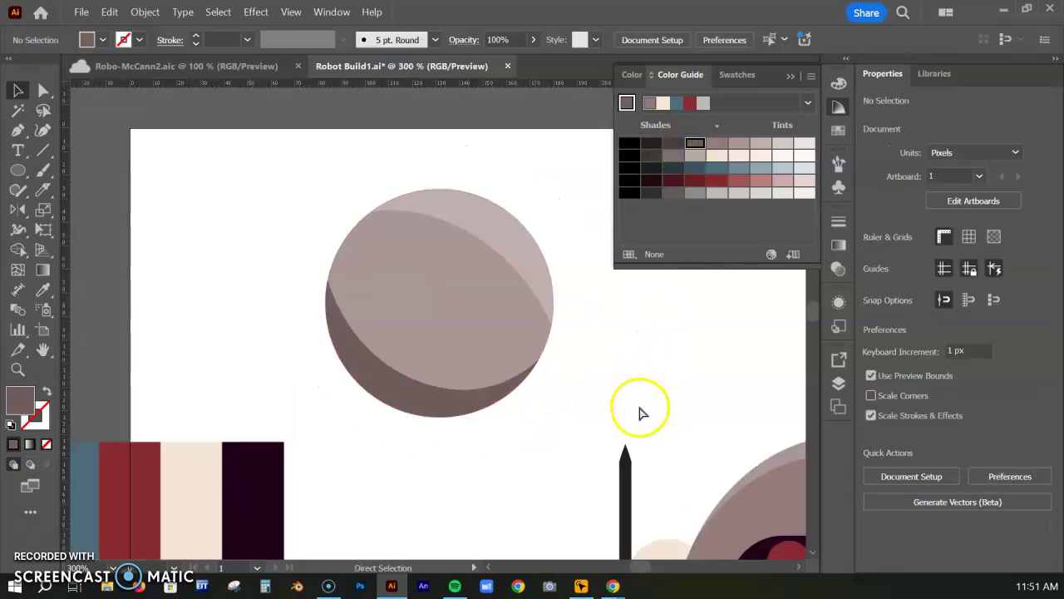
{"action": "left_click_drag", "start_coordinate": [612, 392], "coordinate": [288, 193]}
{"action": "left_click_drag", "start_coordinate": [313, 452], "coordinate": [263, 290]}
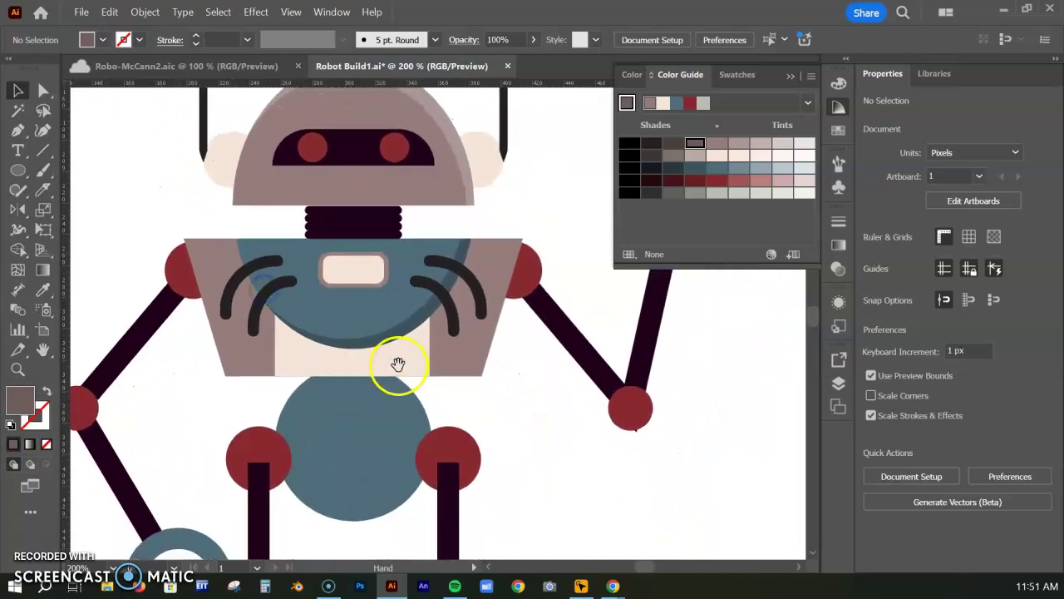
{"action": "left_click", "coordinate": [394, 424]}
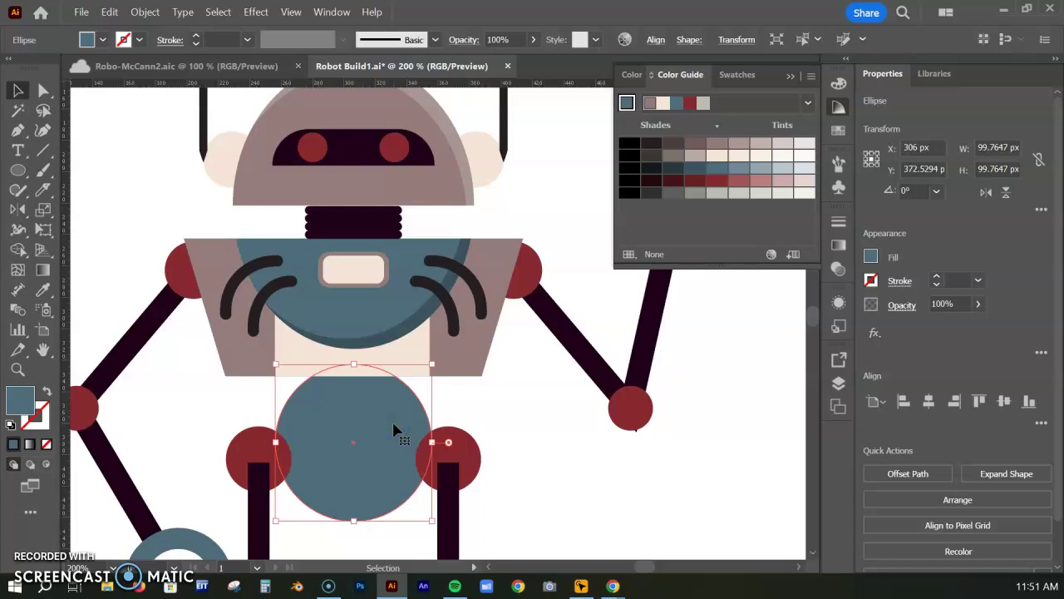
{"action": "key", "text": "ctrl+equal"}
{"action": "key", "text": "ctrl+equal"}
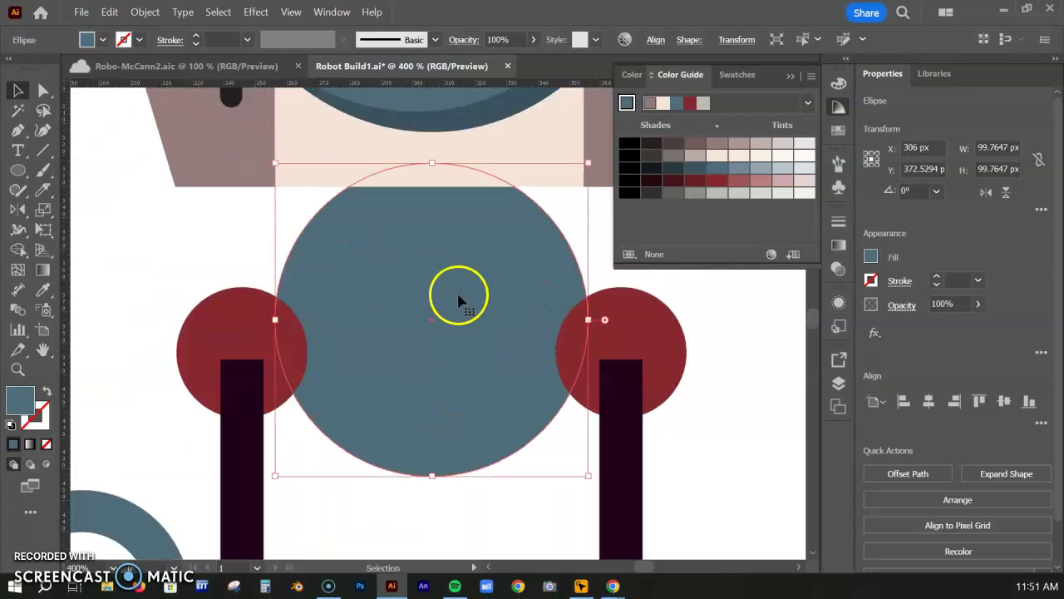
{"action": "left_click", "coordinate": [45, 188], "text": "alt"}
{"action": "left_click", "coordinate": [45, 188], "text": "alt"}
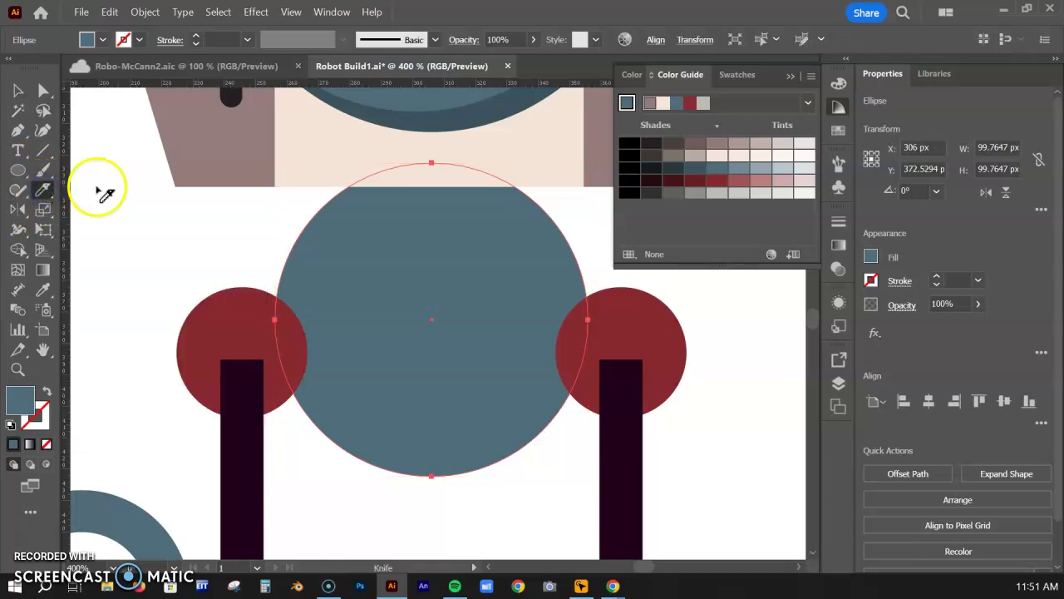
{"action": "left_click", "coordinate": [271, 221]}
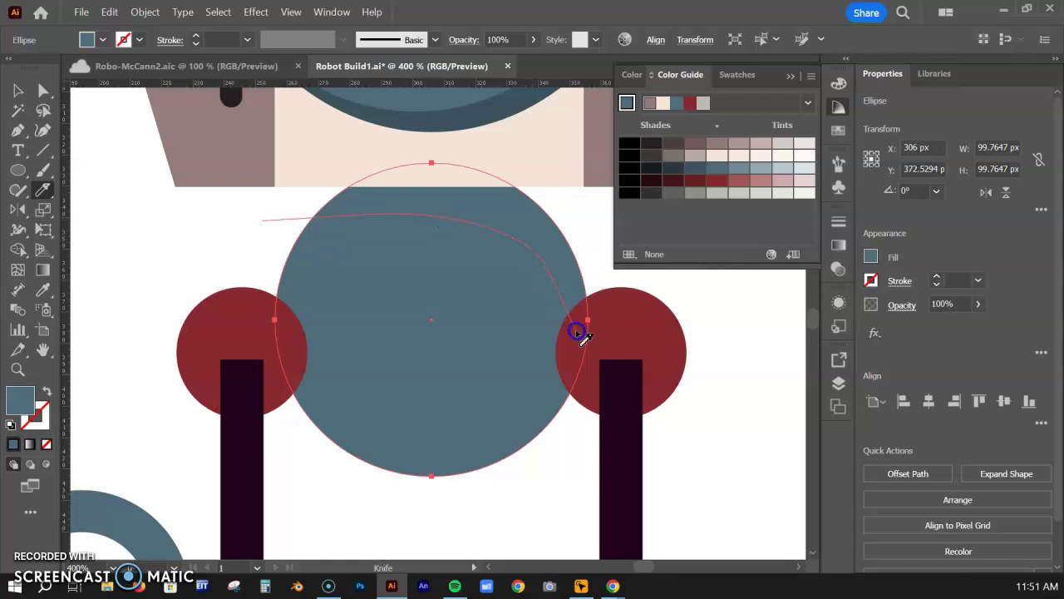
{"action": "left_click_drag", "start_coordinate": [602, 379], "coordinate": [611, 391]}
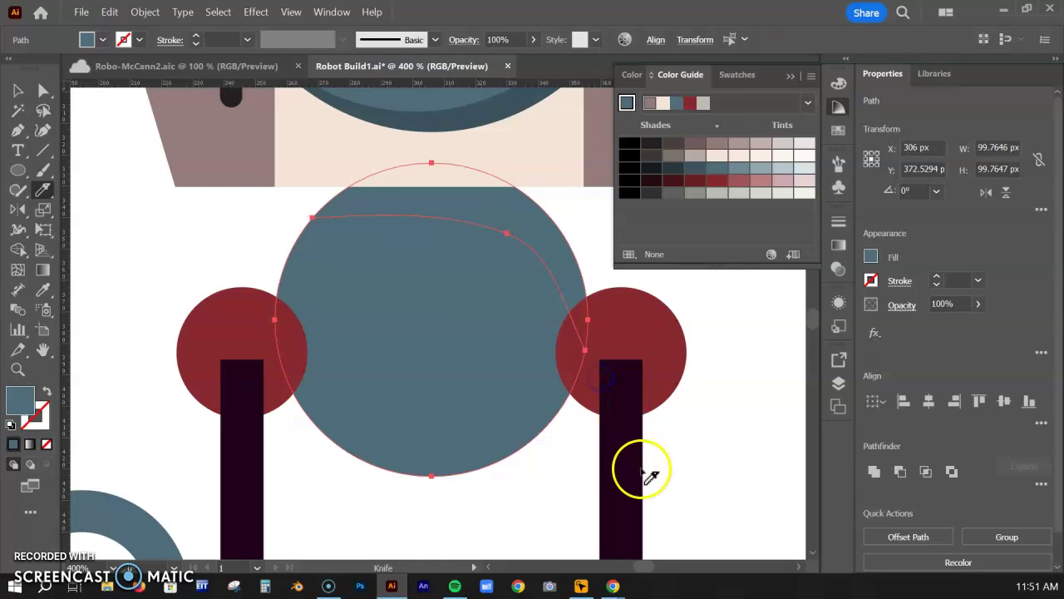
Step: Fill the pelvis circle's upper-right crescent with blue two shades darker from the Color Guide and deselect it
{"action": "left_click", "coordinate": [19, 90]}
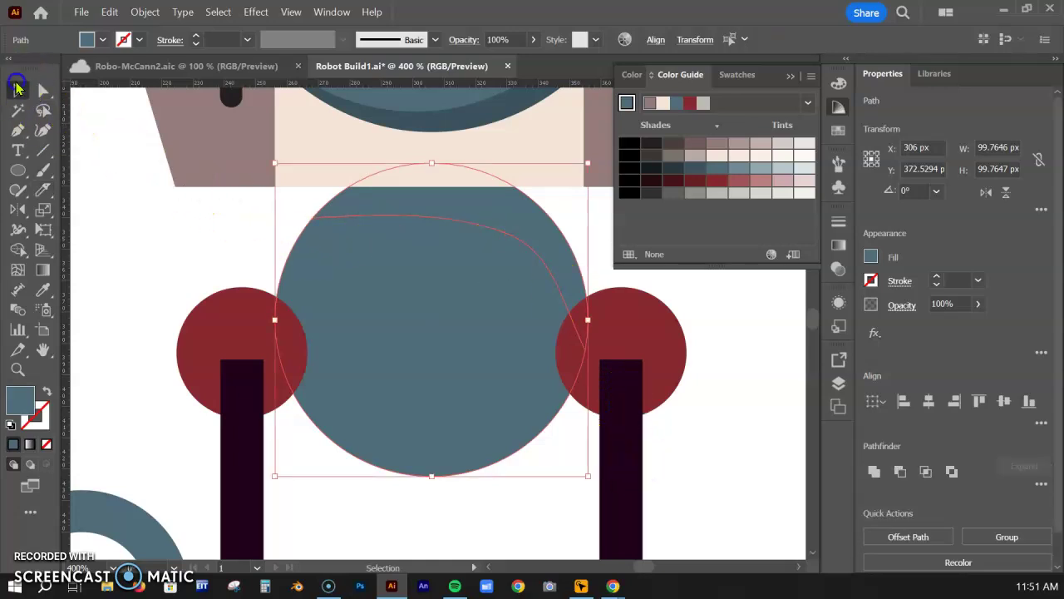
{"action": "left_click", "coordinate": [604, 223]}
{"action": "left_click", "coordinate": [562, 237]}
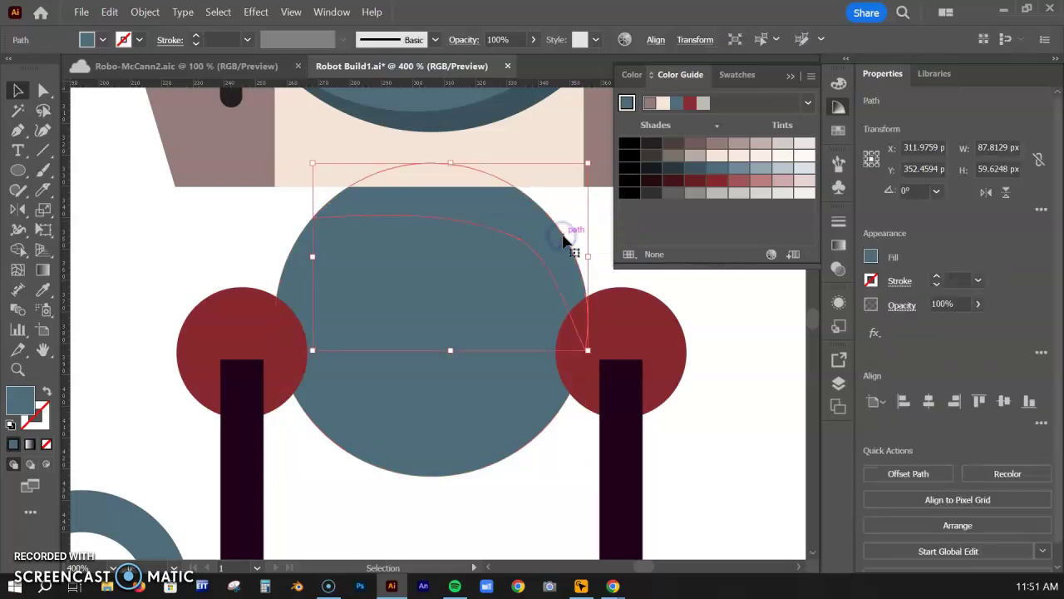
{"action": "left_click", "coordinate": [673, 169]}
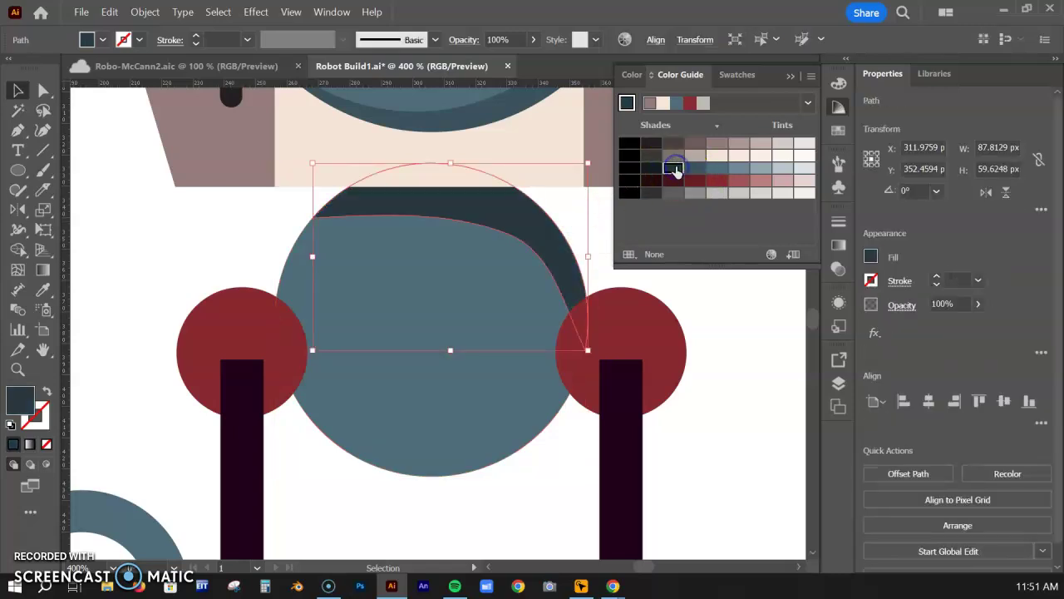
{"action": "left_click", "coordinate": [779, 364]}
{"action": "key", "text": "ctrl+minus"}
{"action": "key", "text": "ctrl+minus"}
{"action": "key", "text": "ctrl+minus"}
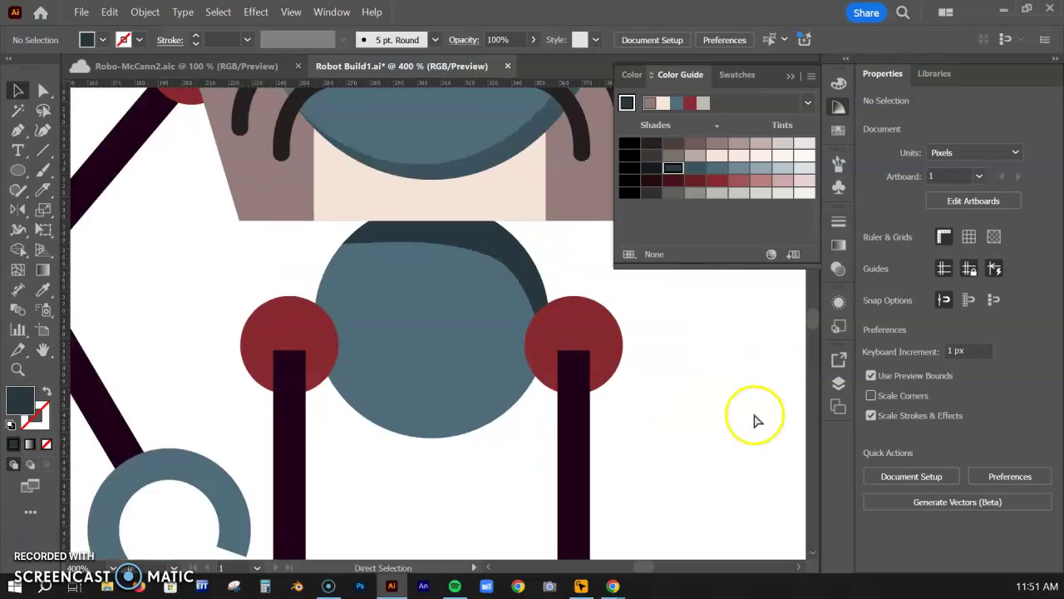
Step: Move the main piece of the pelvis circle down away from its dark crescent and undo that move
{"action": "left_click", "coordinate": [446, 336]}
{"action": "left_click_drag", "start_coordinate": [446, 328], "coordinate": [432, 375]}
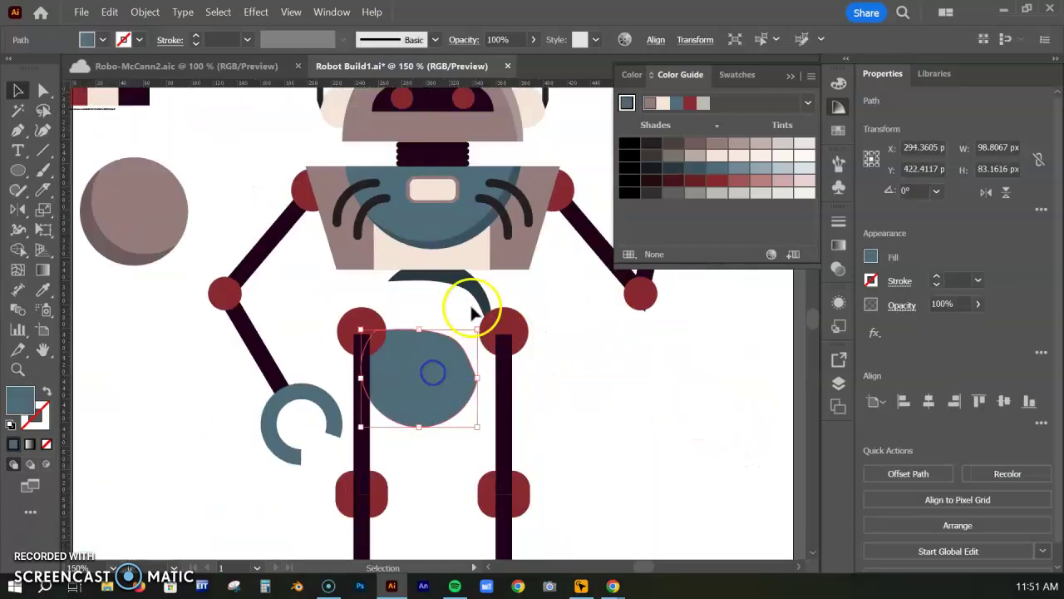
{"action": "key", "text": "ctrl+z"}
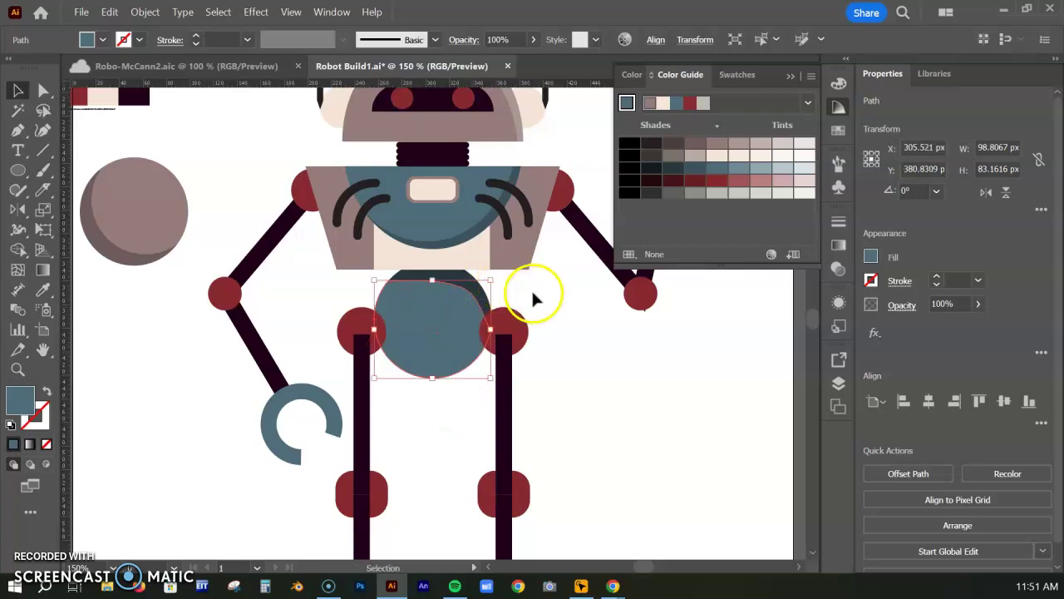
{"action": "left_click", "coordinate": [532, 291]}
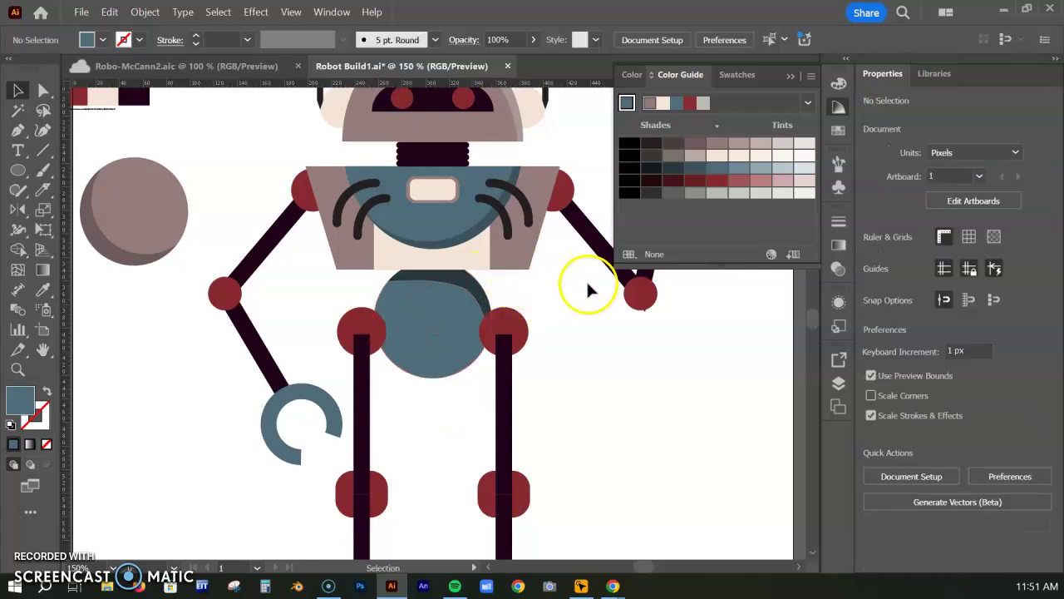
Step: Duplicate the torso trapezoid slightly up and to the left of the original, and undo the copy
{"action": "left_click_drag", "start_coordinate": [573, 348], "coordinate": [608, 401]}
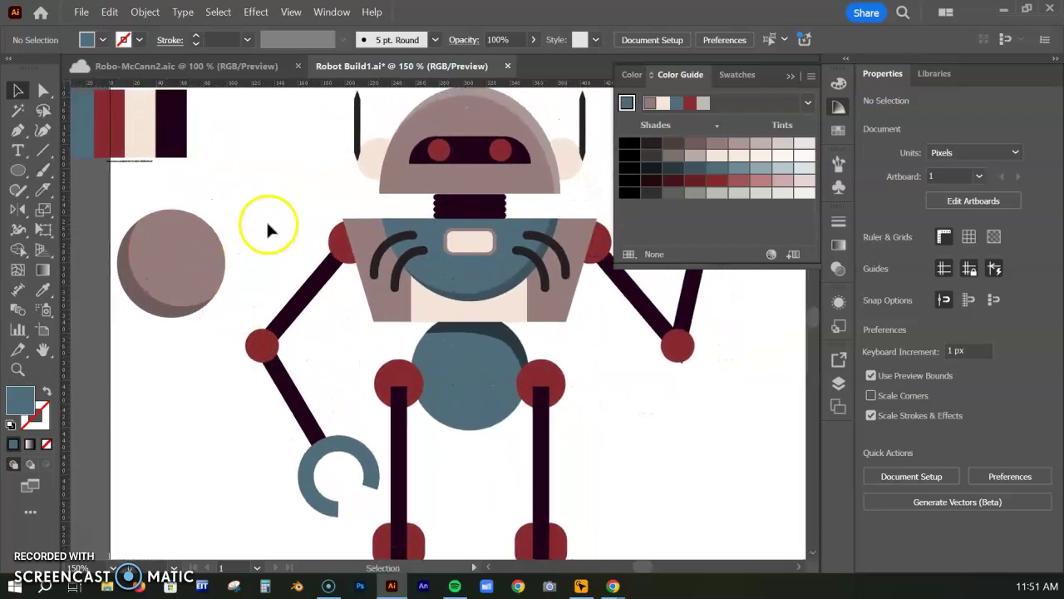
{"action": "mouse_move", "coordinate": [366, 235]}
{"action": "left_mouse_down"}
{"action": "mouse_move", "coordinate": [354, 211]}
{"action": "mouse_move", "coordinate": [351, 221]}
{"action": "left_mouse_up"}
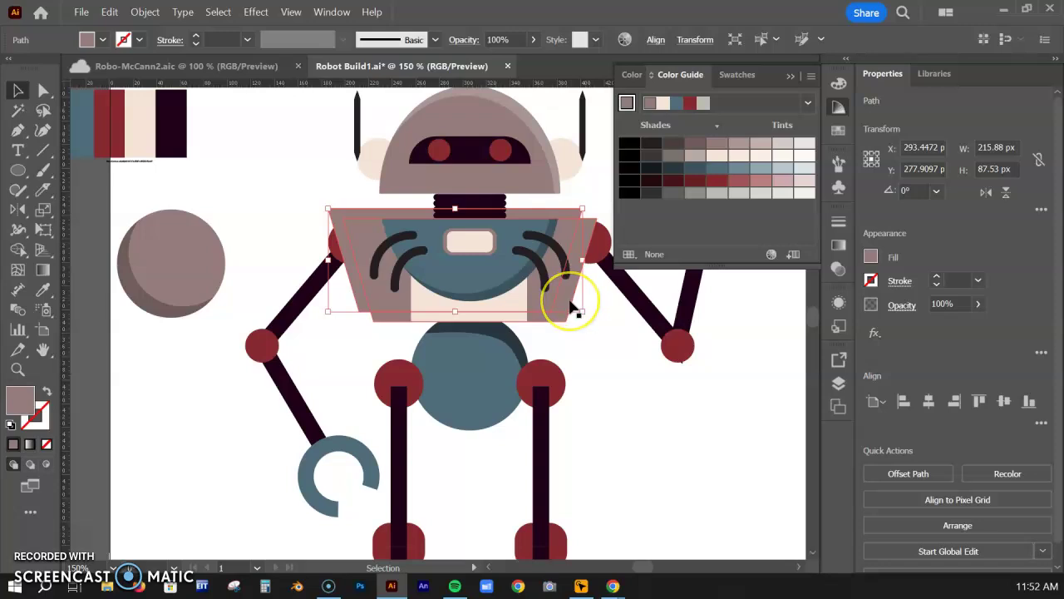
{"action": "key", "text": "ctrl+z"}
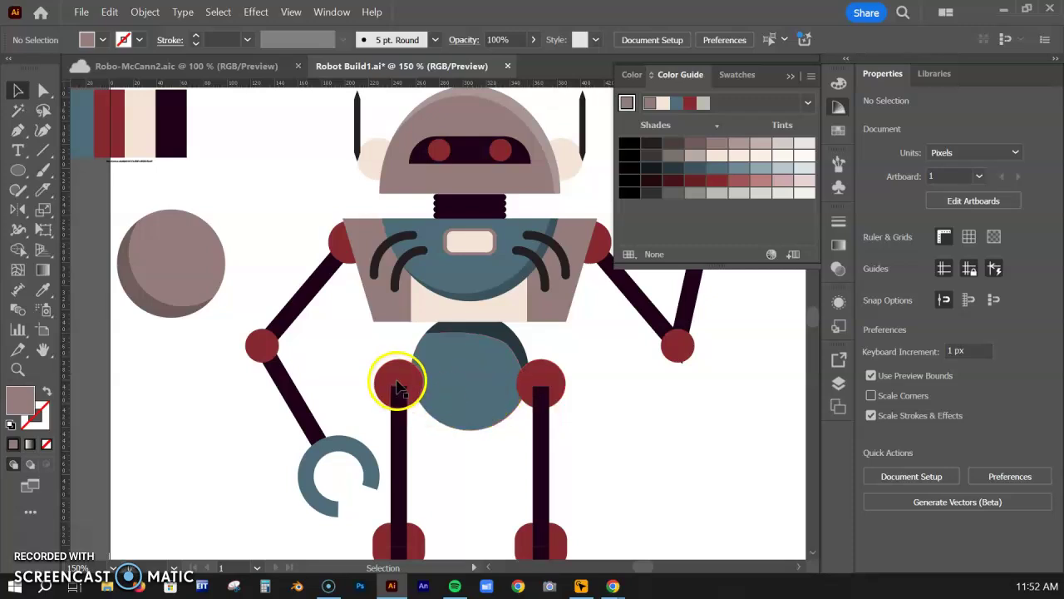
{"action": "left_click", "coordinate": [397, 384]}
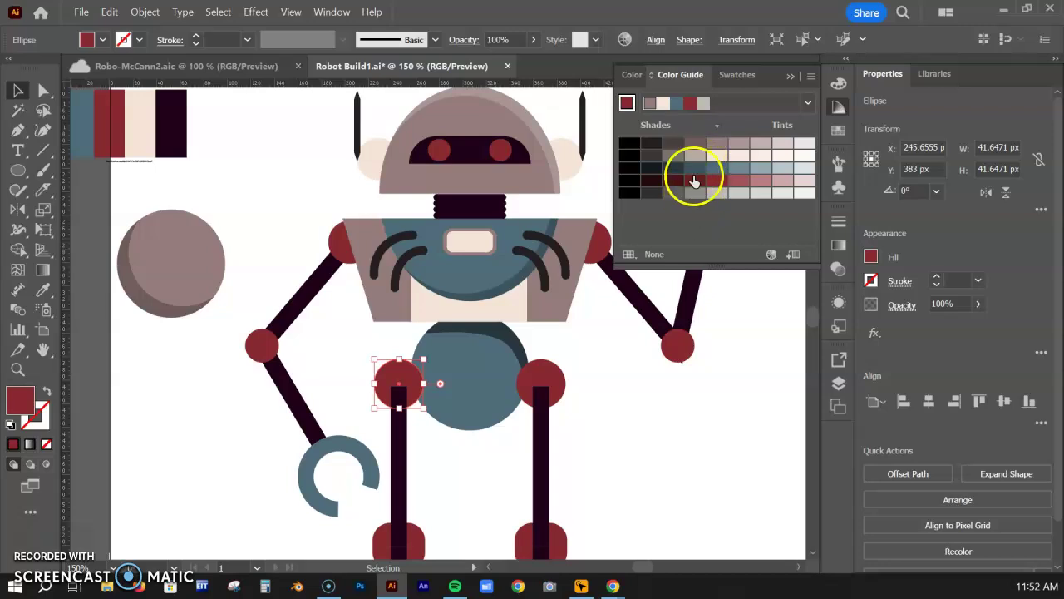
{"action": "left_click", "coordinate": [635, 422]}
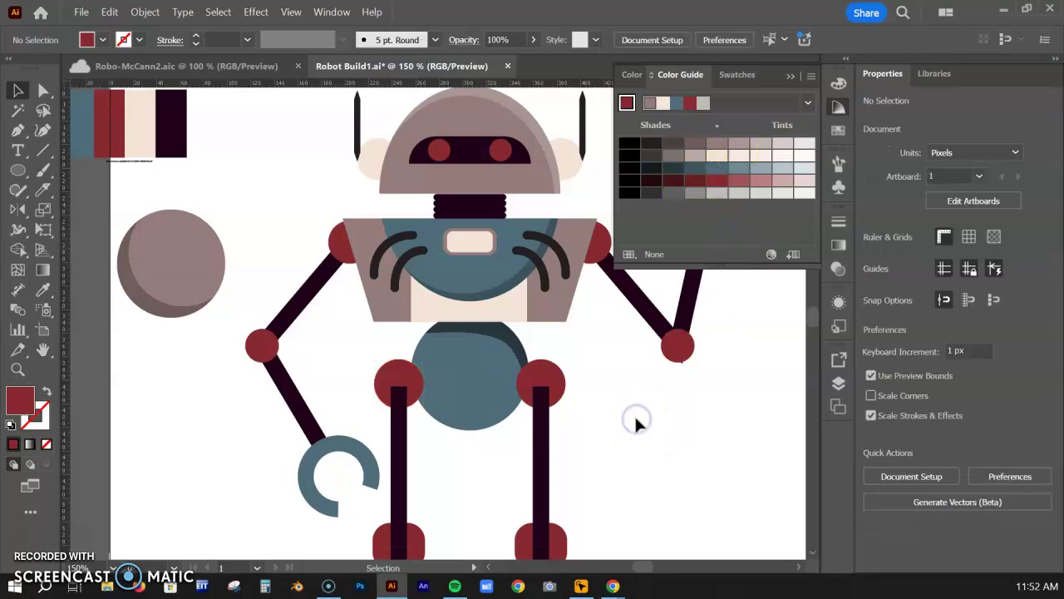